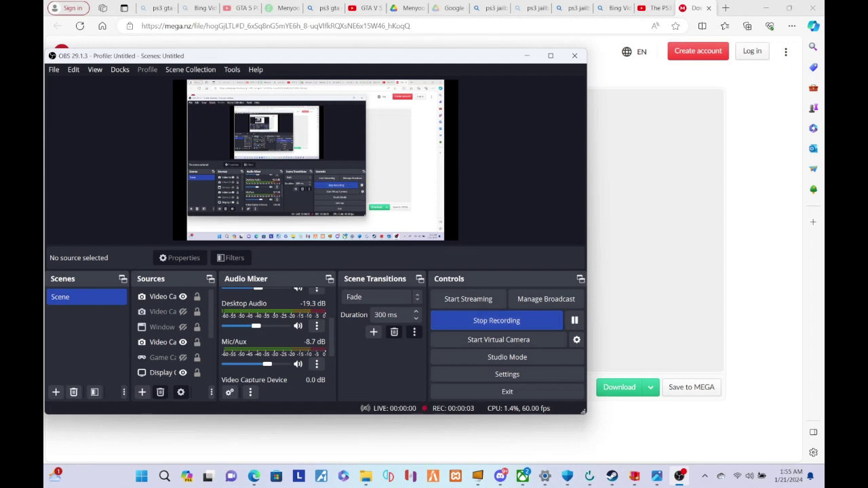
- Look through the first two pages of search results for "ps3 jailbreak 4.90" and open the wikiHow guide on jailbreaking a PS3
left_click_drag(331, 337, 331, 308)
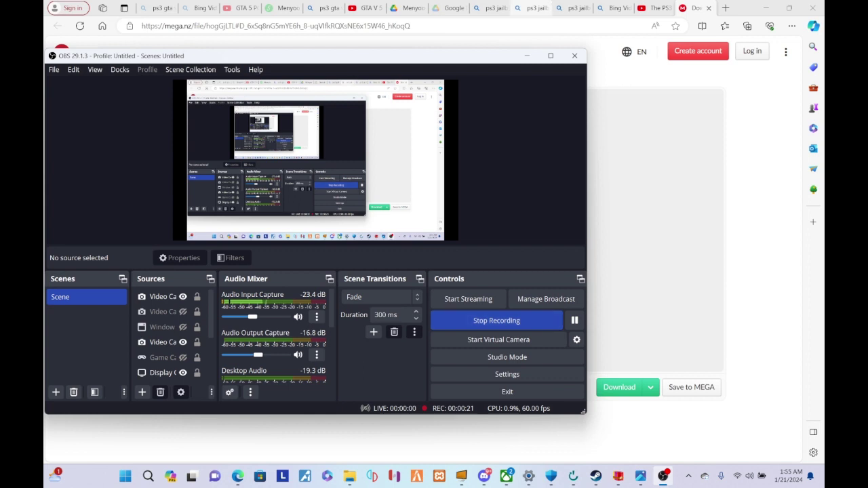
left_click(573, 8)
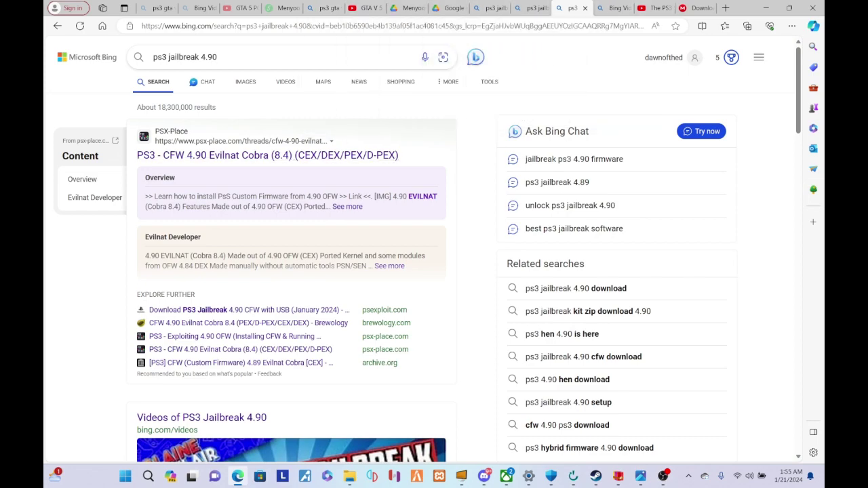
scroll(292, 272, "down", 7)
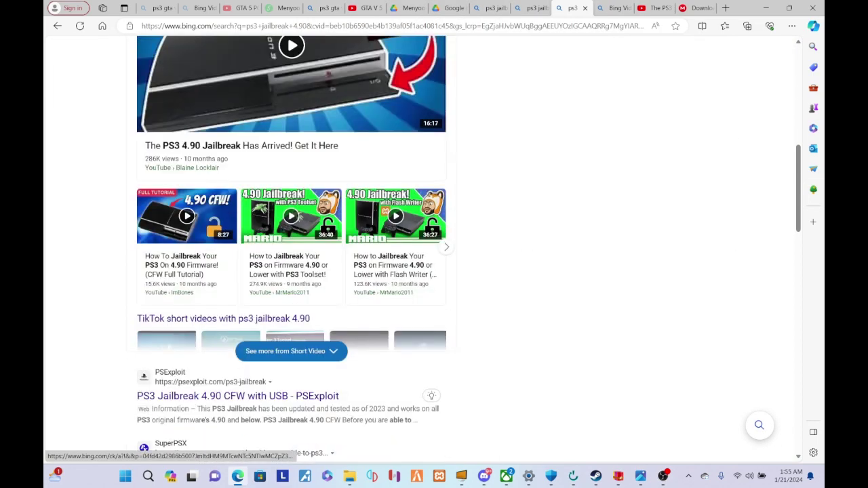
scroll(203, 257, "down", 3)
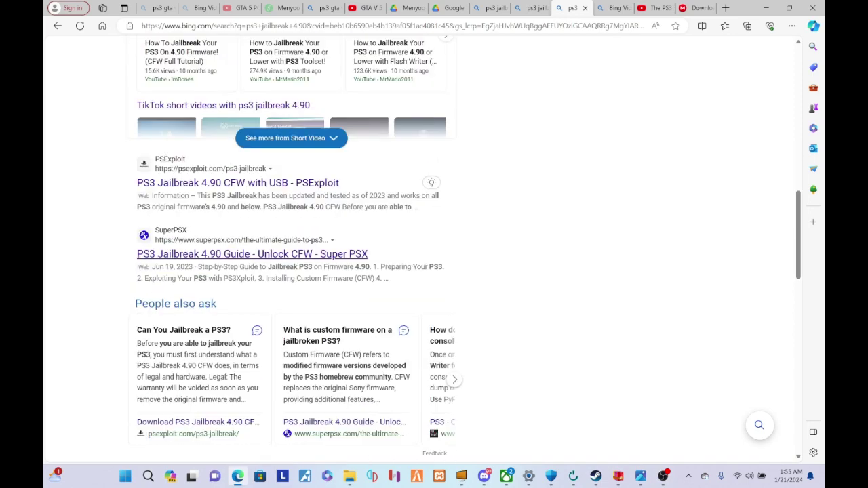
scroll(292, 271, "down", 7)
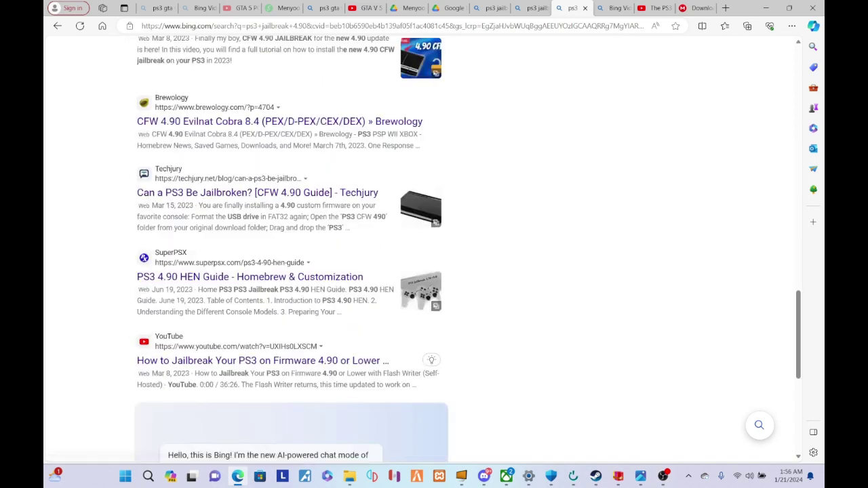
scroll(224, 253, "down", 5)
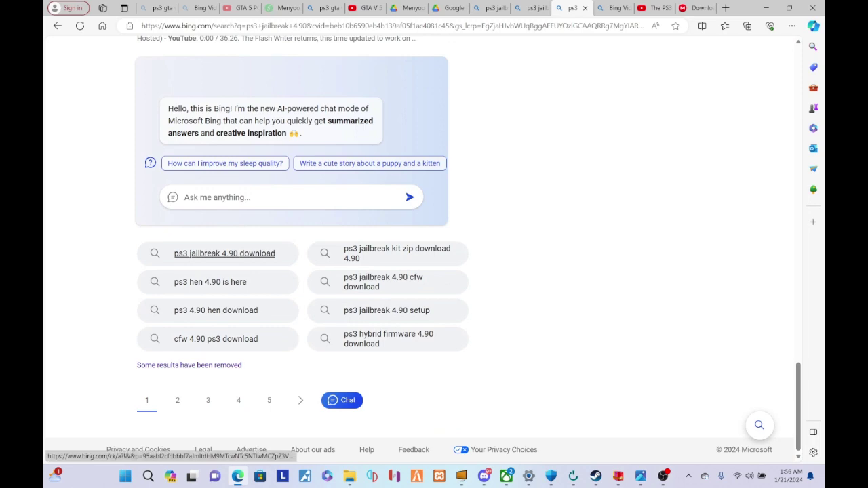
left_click(177, 400)
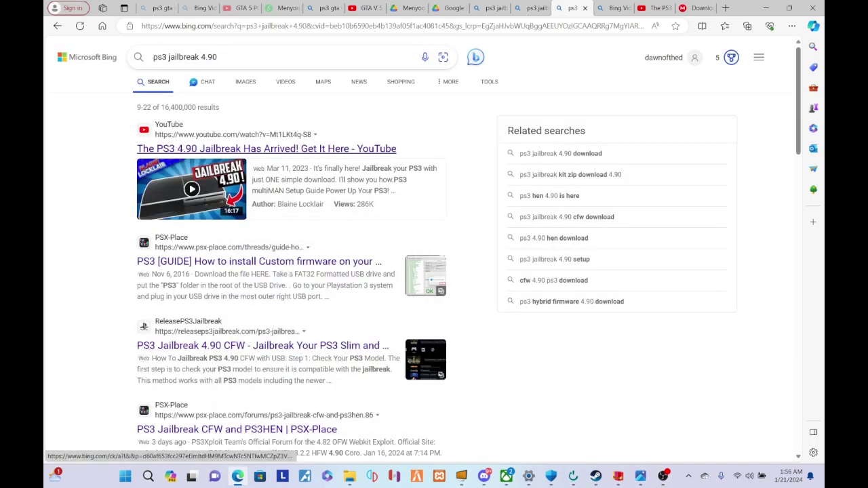
scroll(265, 203, "down", 1)
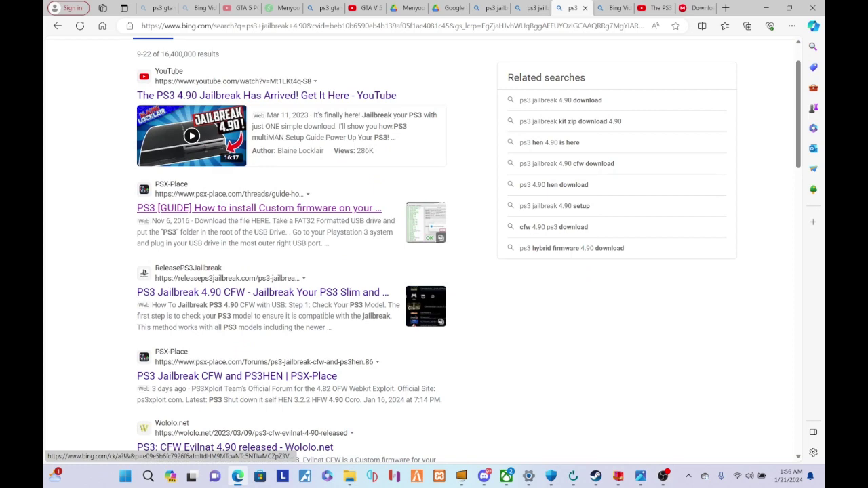
scroll(264, 208, "down", 1)
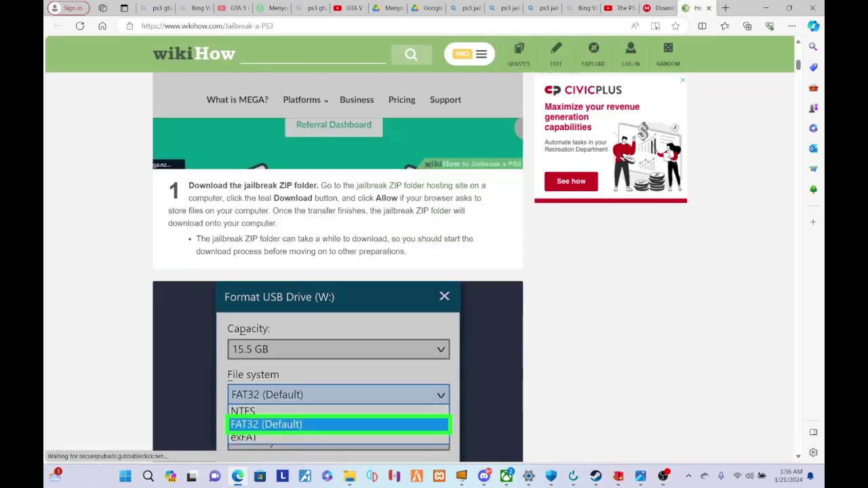
- Read steps 1 to 5 of the wikiHow guide, covering the ZIP download, FAT32 formatting, supported PS3 models and NAND or NOR type
scroll(337, 267, "down", 4)
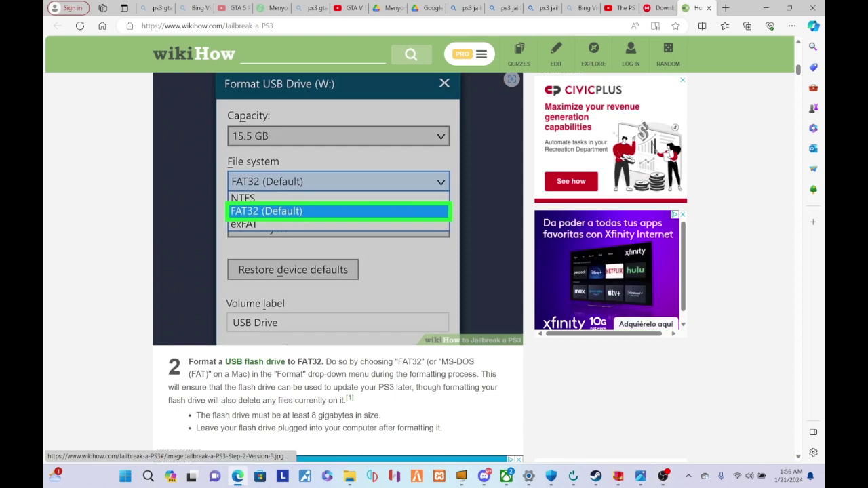
scroll(338, 272, "down", 5)
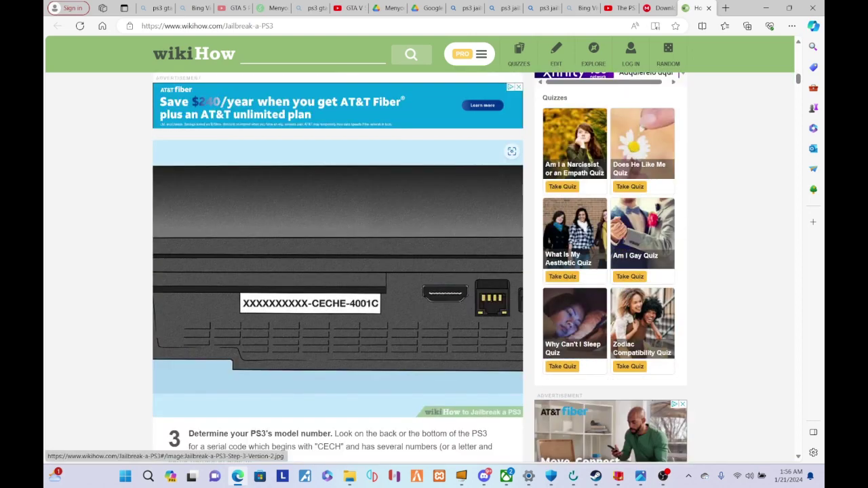
scroll(337, 272, "down", 5)
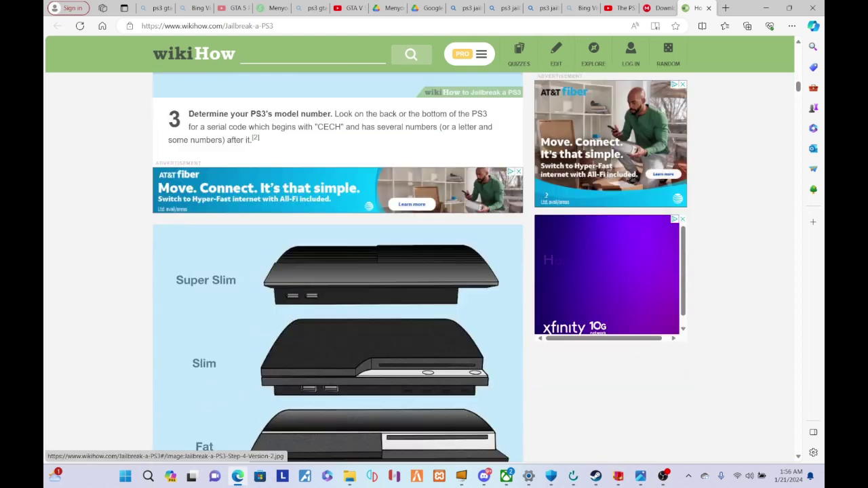
scroll(337, 285, "down", 1)
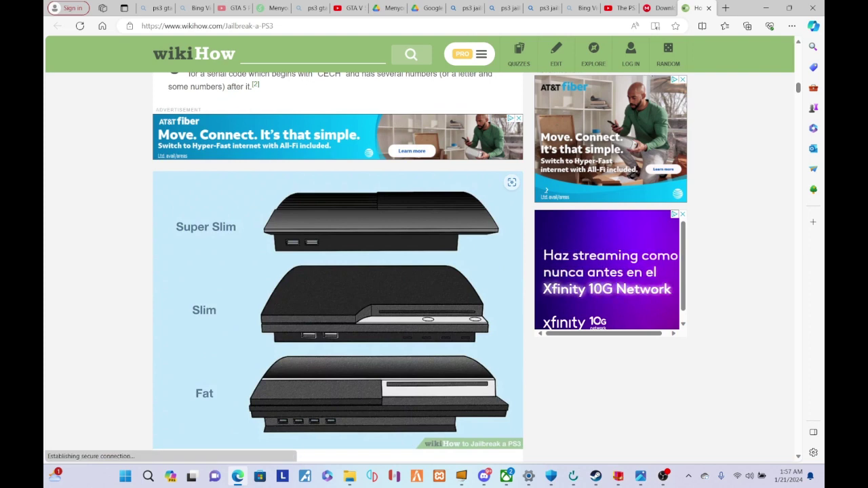
scroll(337, 265, "down", 3)
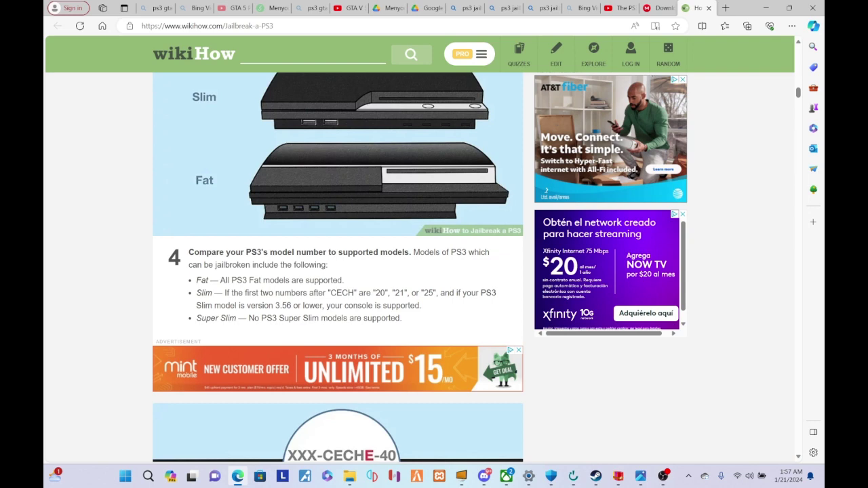
scroll(337, 271, "down", 1)
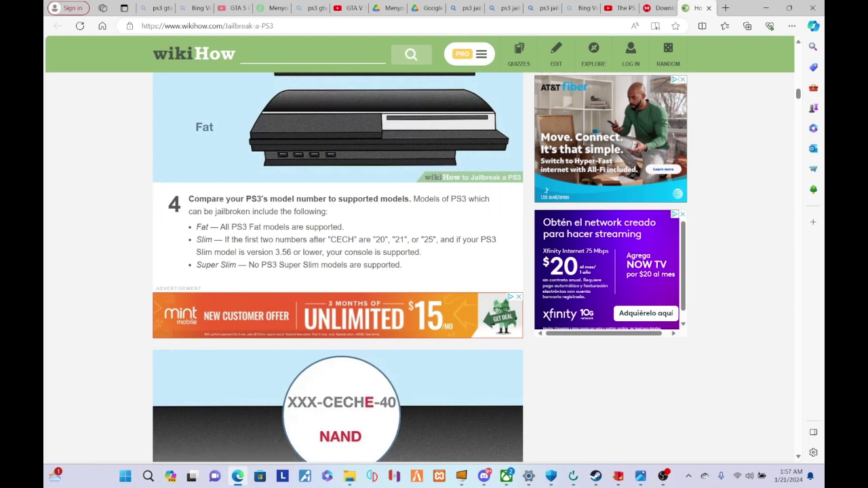
scroll(338, 271, "down", 3)
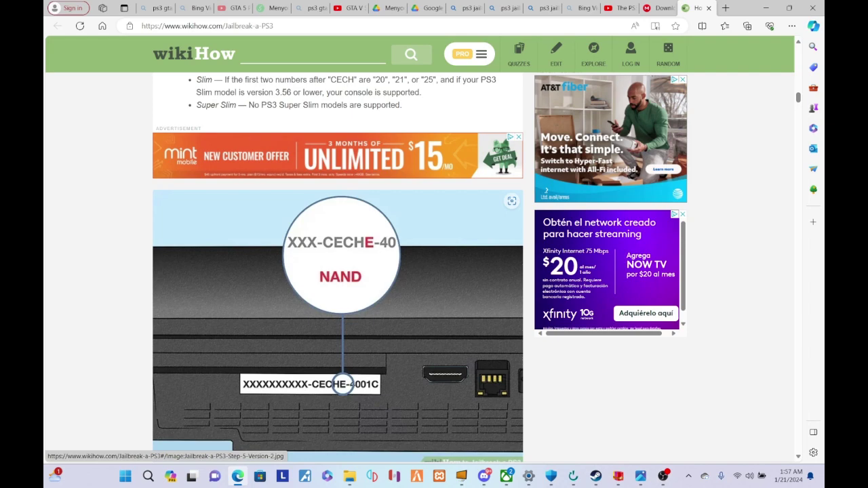
scroll(337, 272, "down", 1)
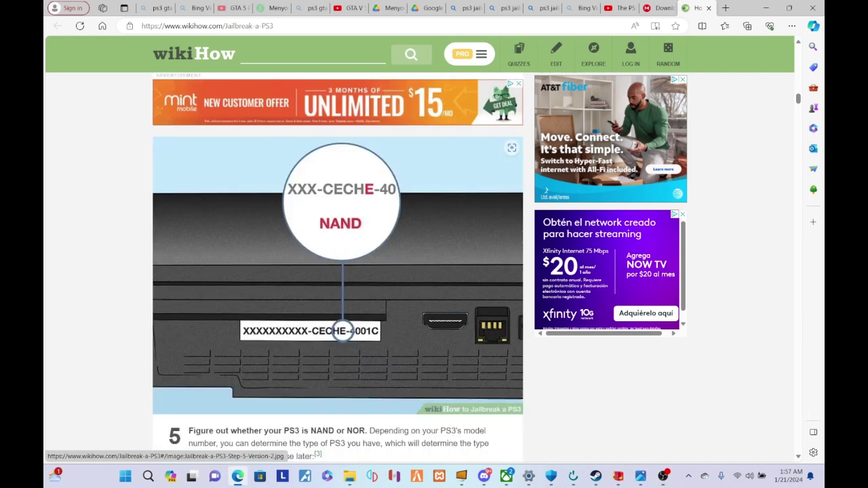
scroll(337, 271, "down", 4)
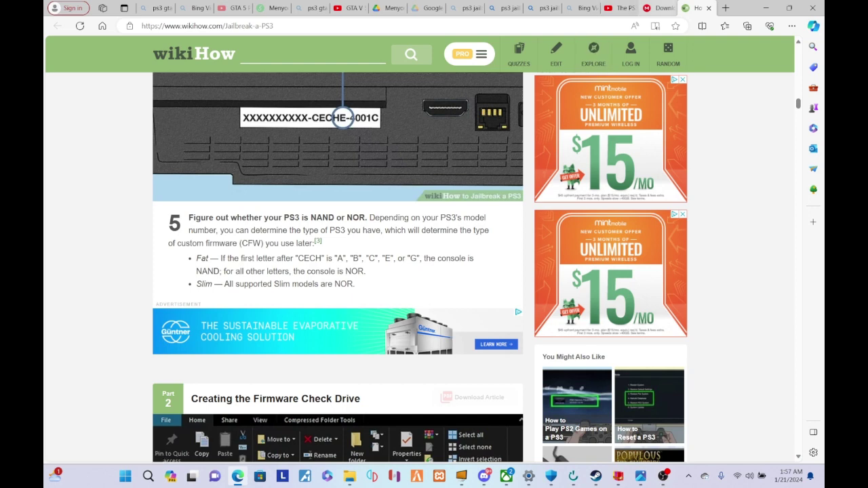
- Examine the MEGA download page for PS3UnzipToDownloads.zip and the all-in-one download link in the PS3 4.90 jailbreak video's YouTube description
left_click(655, 7)
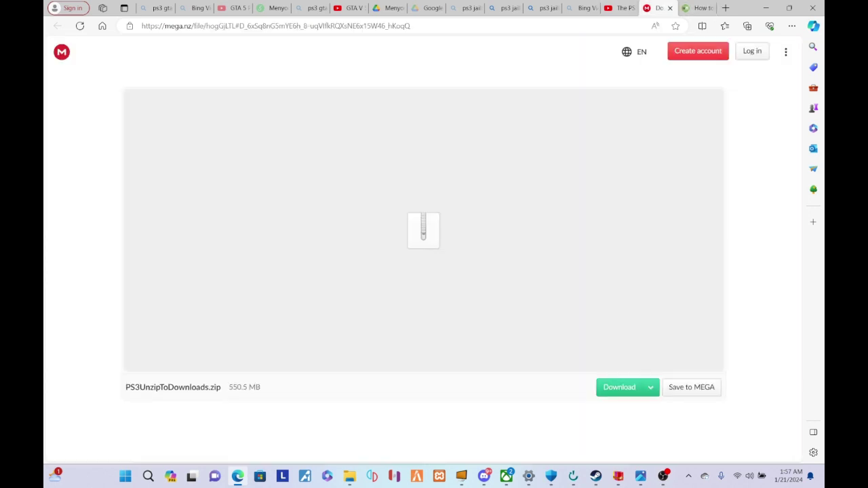
left_click(620, 8)
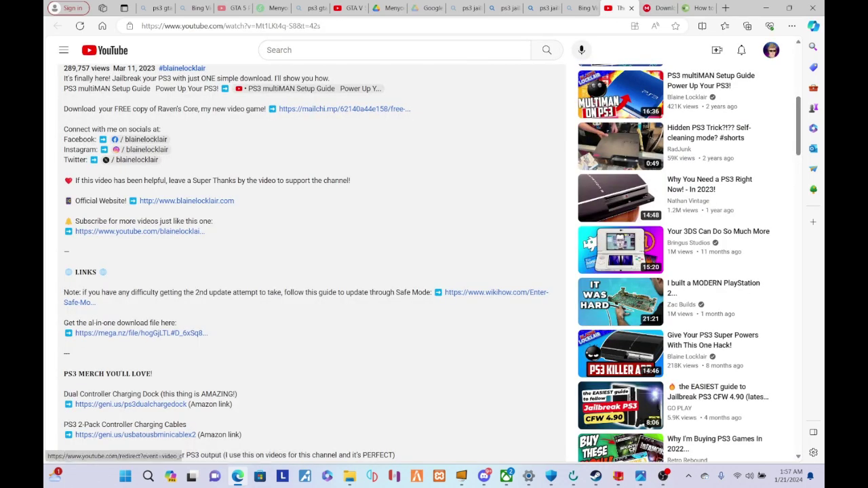
left_click(662, 476)
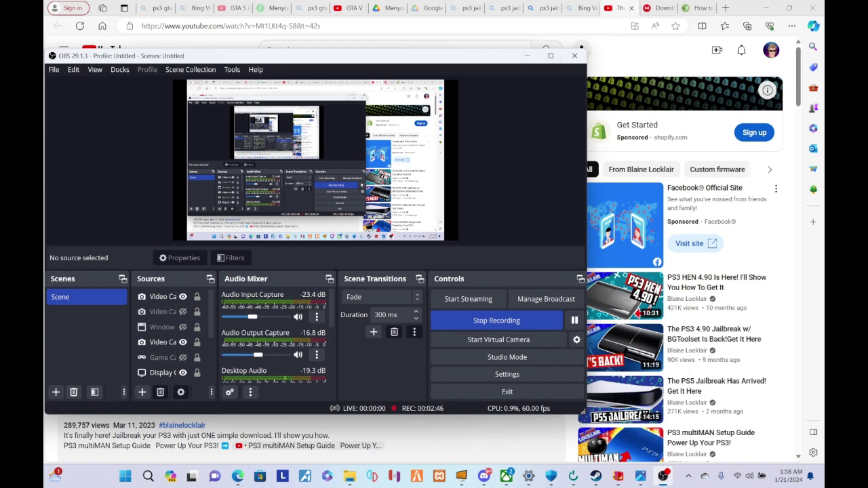
left_click(655, 7)
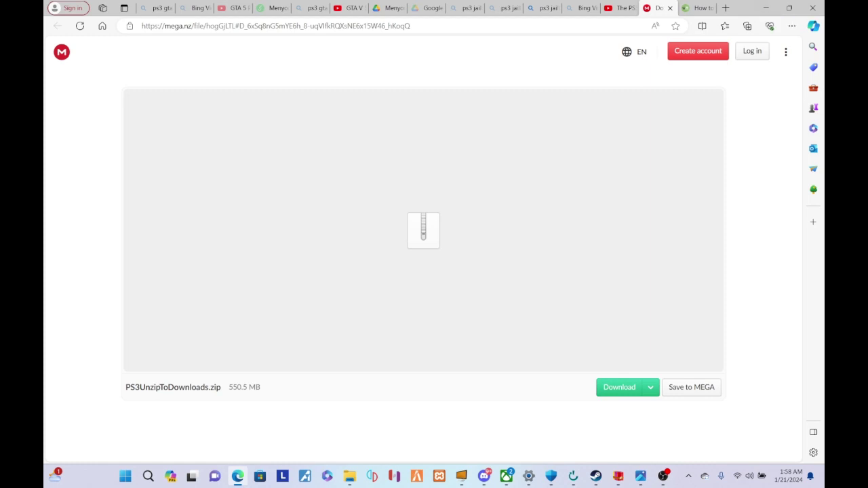
left_click(650, 387)
- Switch to OBS, snap its window to half of the screen beside the YouTube video, and jump the video to 4:52
mouse_move(662, 476)
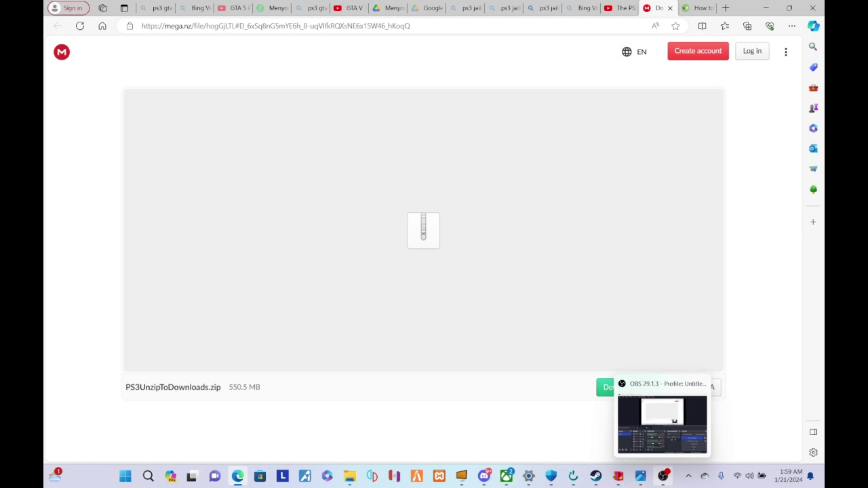
left_click(662, 476)
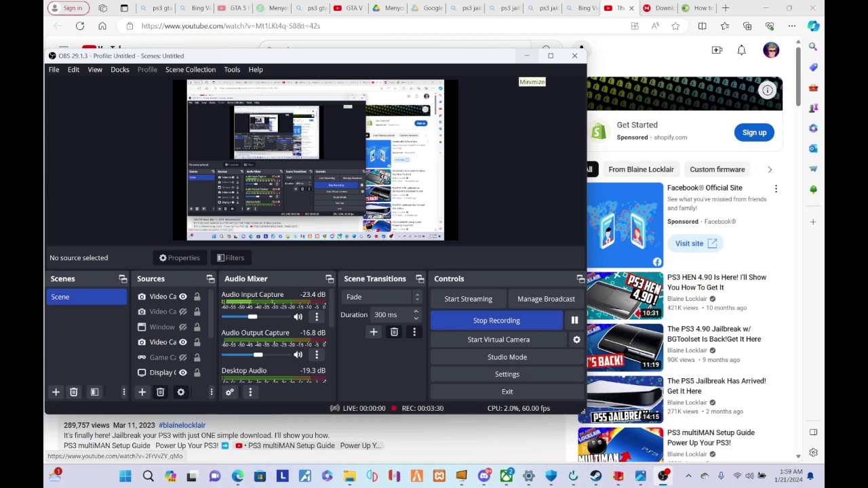
left_click_drag(501, 60, 822, 183)
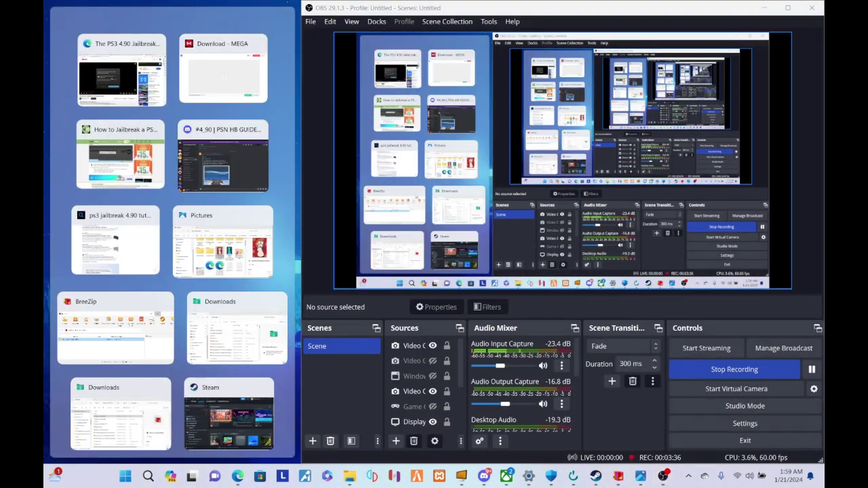
key("Escape")
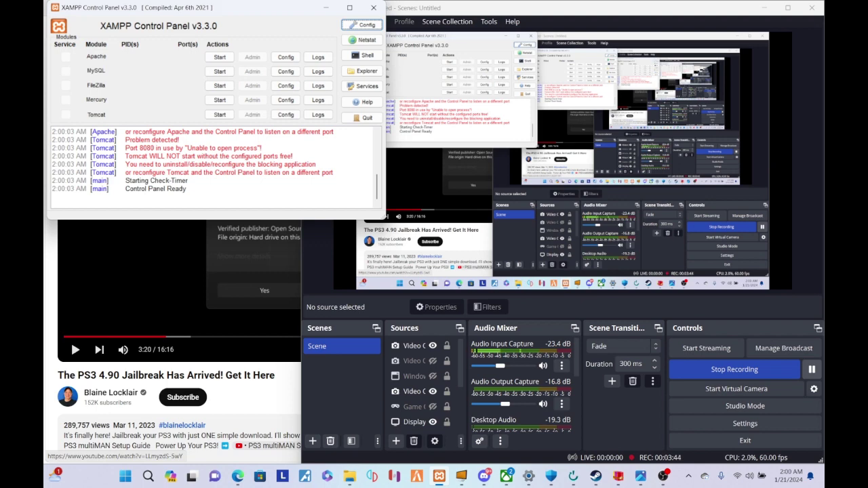
key("alt+Tab")
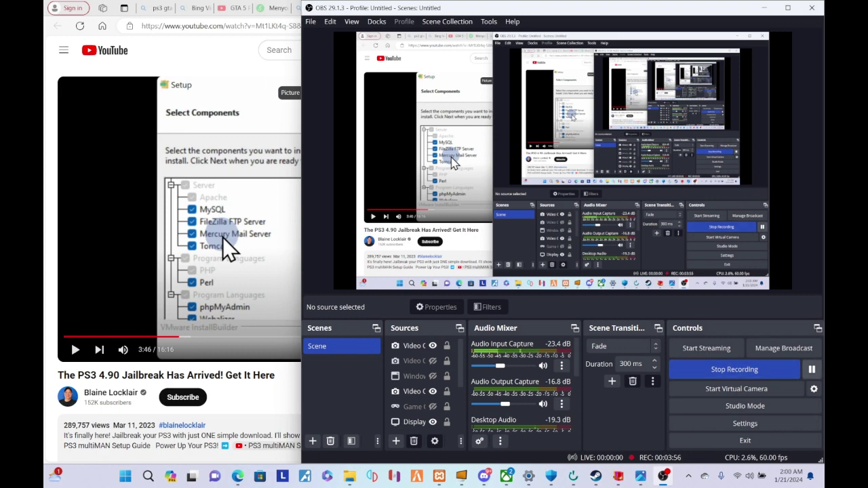
key("3")
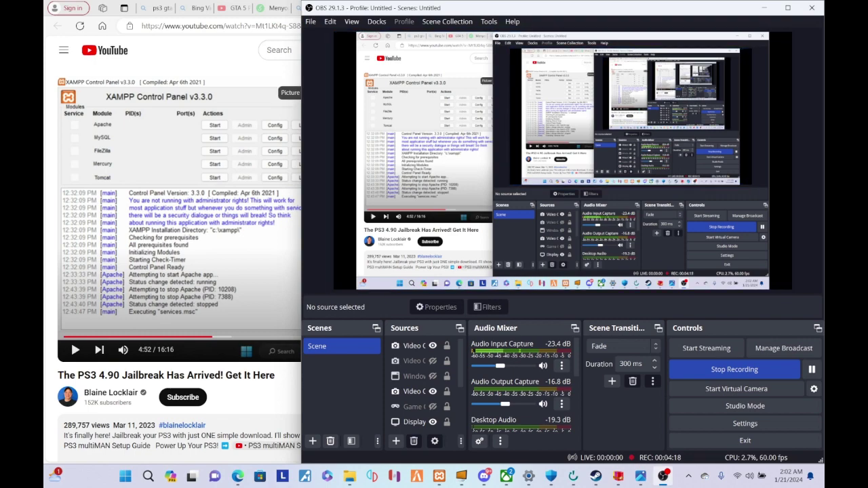
- Move the OBS window away from the screen edge so the whole YouTube page is uncovered, and pause the recording
left_click_drag(547, 8, 410, 297)
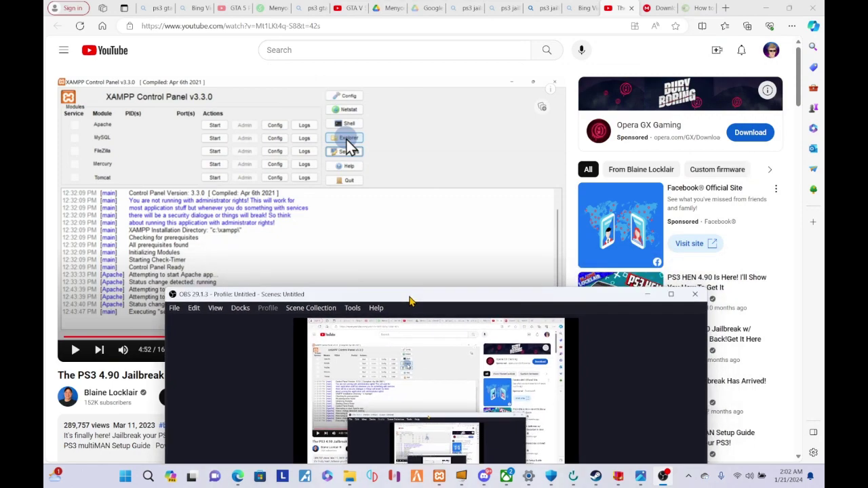
left_click_drag(410, 299, 452, 65)
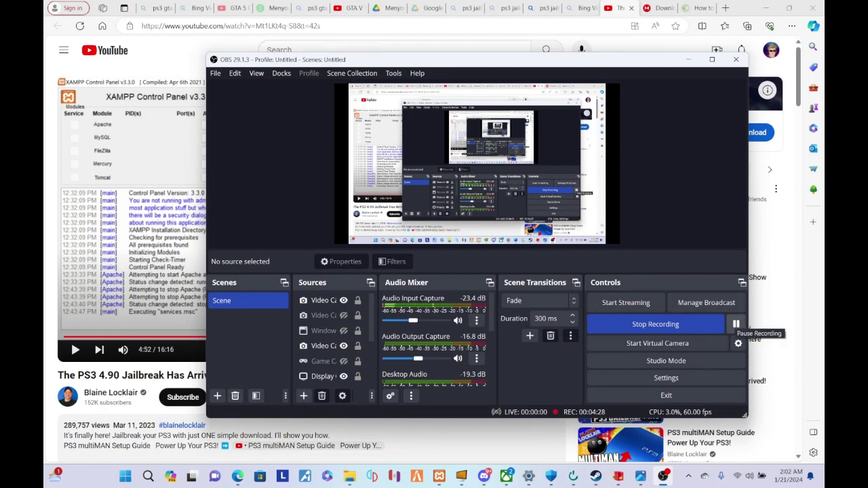
left_click(736, 324)
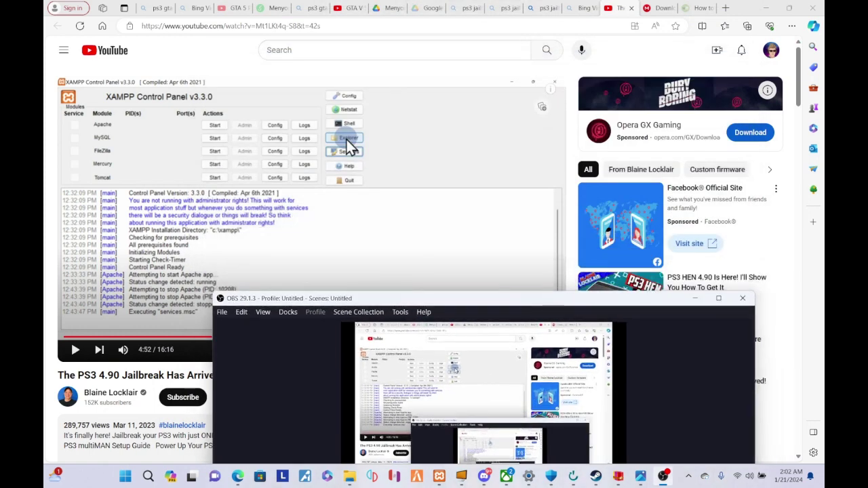
- Switch to the XAMPP Control Panel, open the xampp installation folder from it, and browse down to the xampp-control files
mouse_move(347, 148)
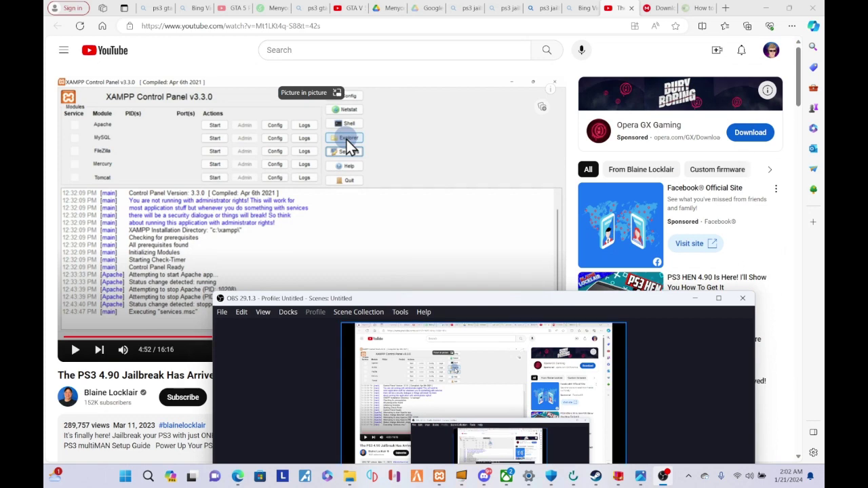
left_click(438, 476)
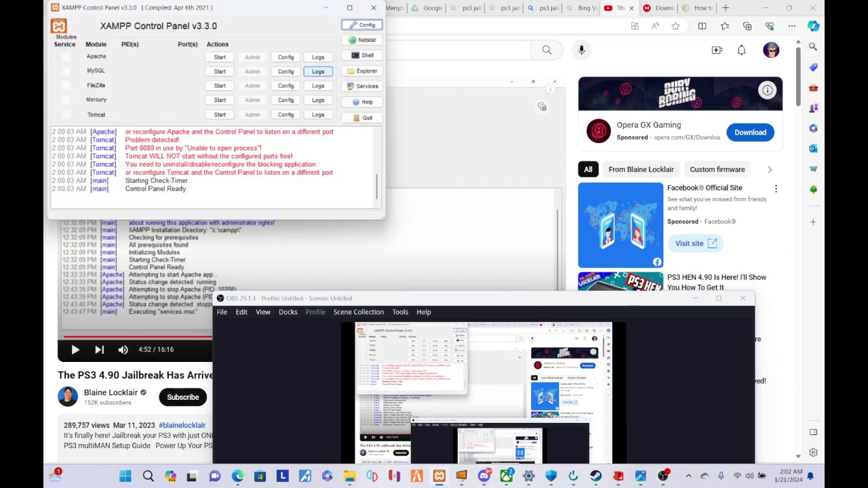
left_click(366, 71)
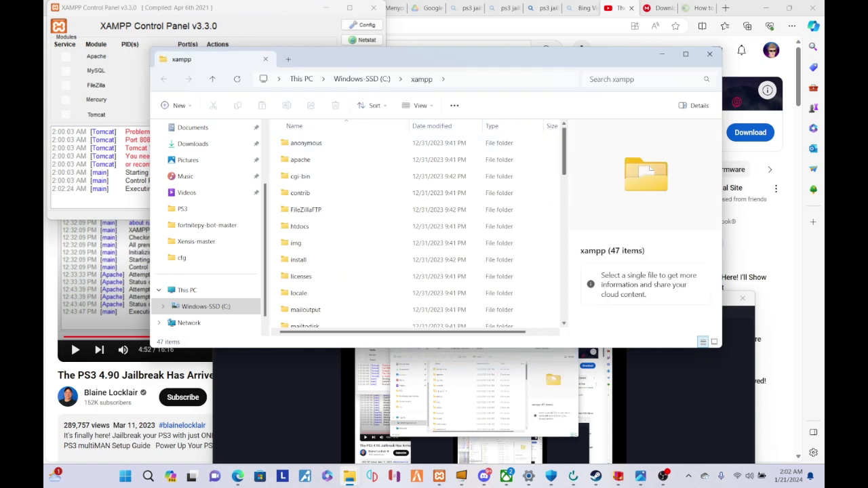
scroll(417, 230, "down", 6)
scroll(417, 231, "down", 7)
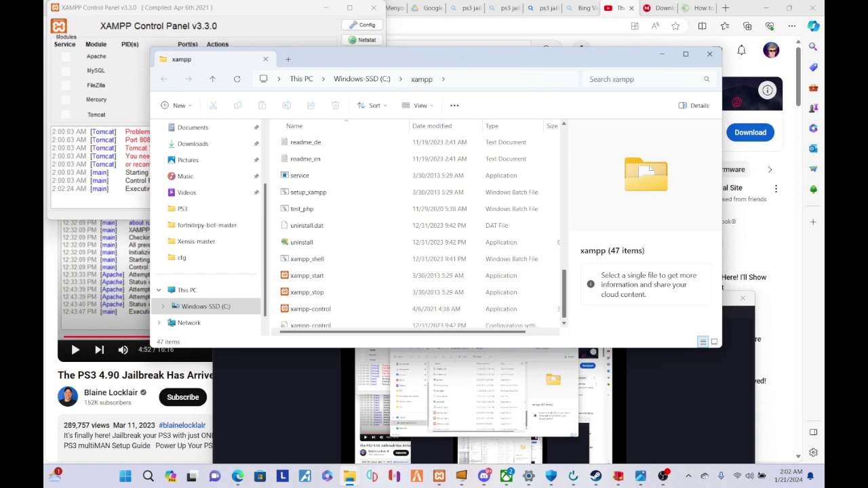
- Check the last files in the xampp installation folder and minimize its window
scroll(417, 231, "down", 1)
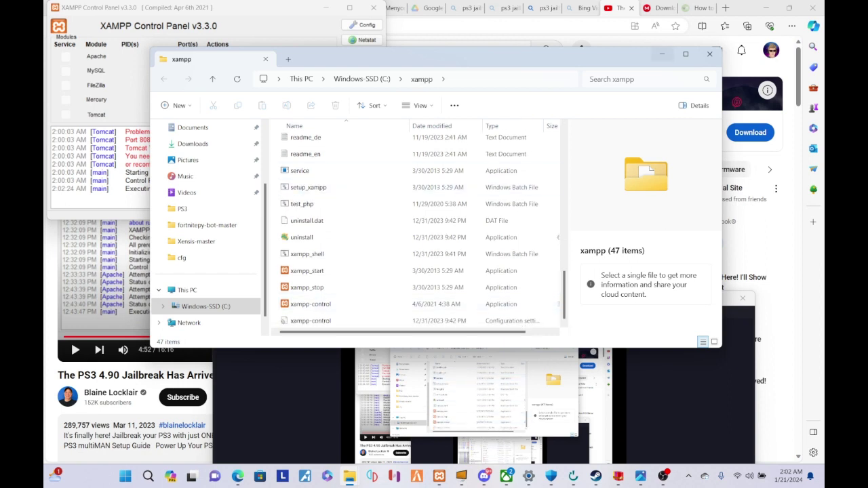
left_click(661, 54)
left_click_drag(563, 299, 568, 124)
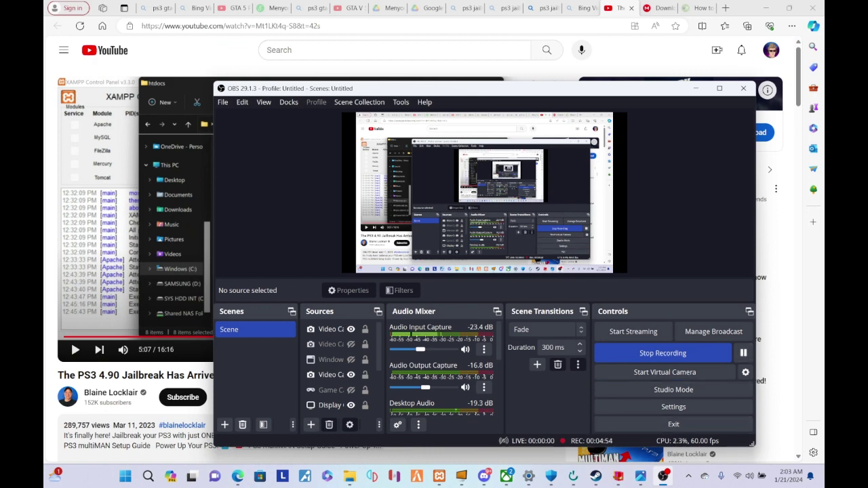
- Reopen the xampp installation folder from the XAMPP Control Panel and go into its htdocs folder
left_click(438, 476)
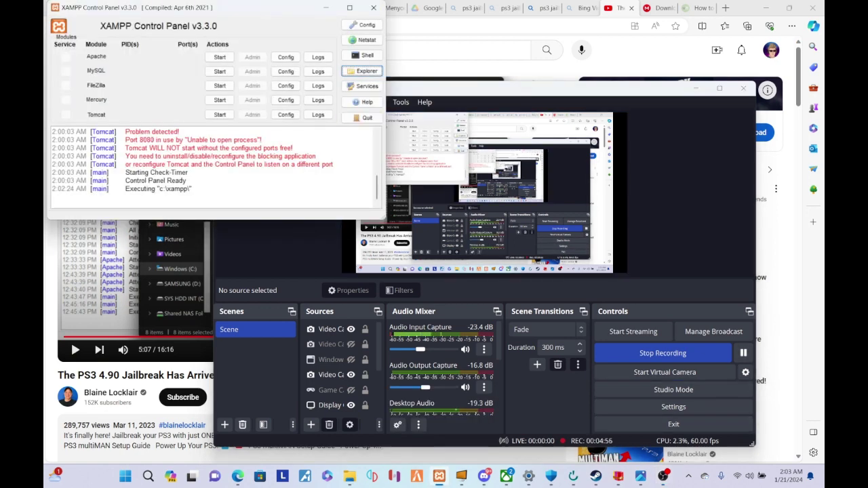
left_click(361, 70)
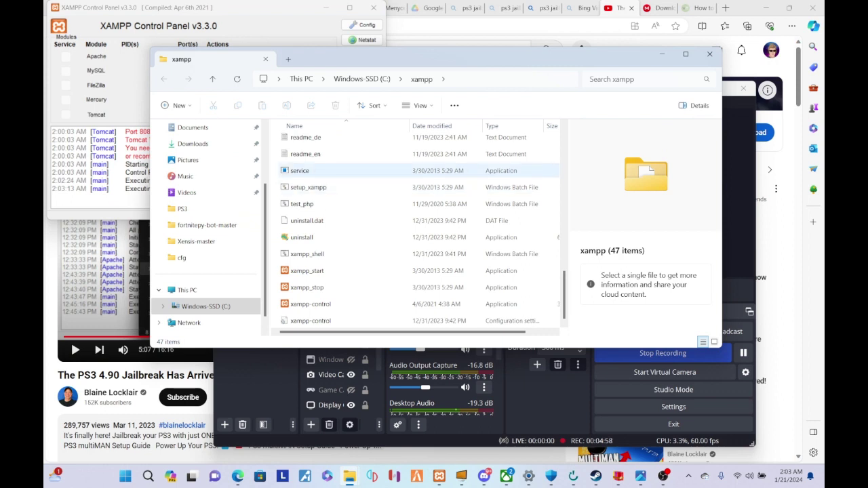
scroll(420, 231, "up", 9)
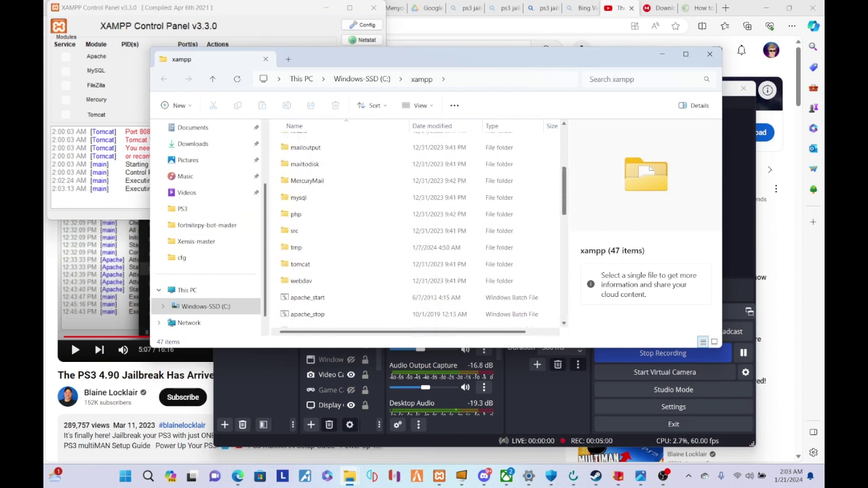
scroll(420, 230, "up", 3)
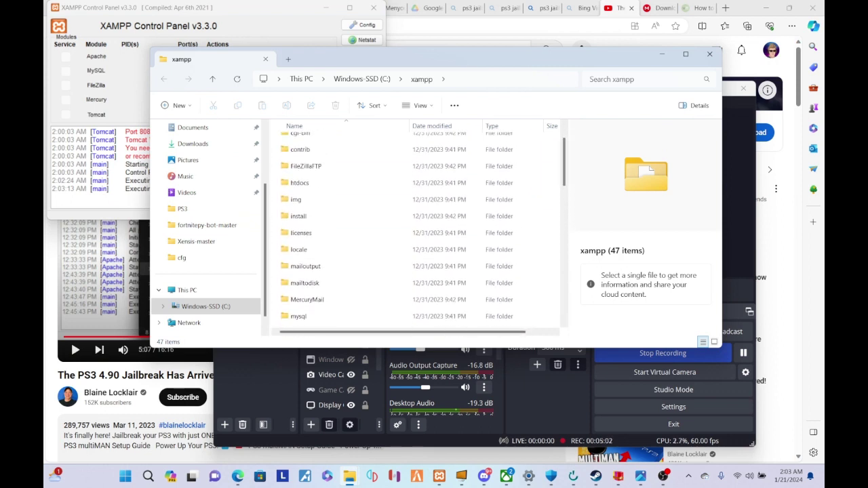
double_click(299, 182)
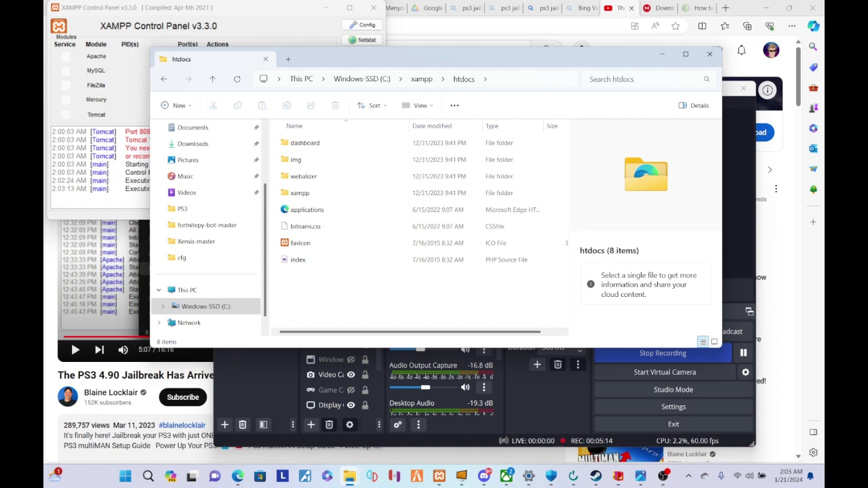
- Delete all the files and folders inside htdocs and minimize the folder window
left_click_drag(351, 282, 335, 138)
key("Delete")
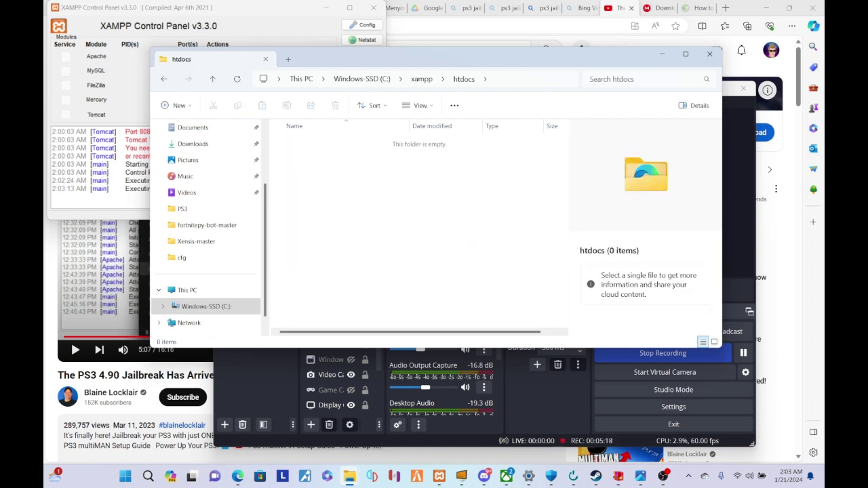
left_click(661, 54)
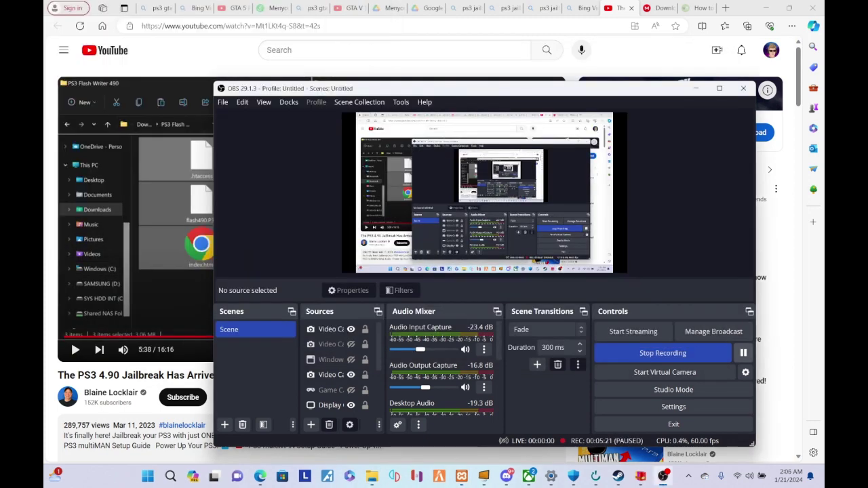
- Minimize OBS, bring up the PS3UnzipToDownloads archive, open PS3 Flash Writer 490, and select .htaccess, flash490.P3T and index for copying
left_click(696, 89)
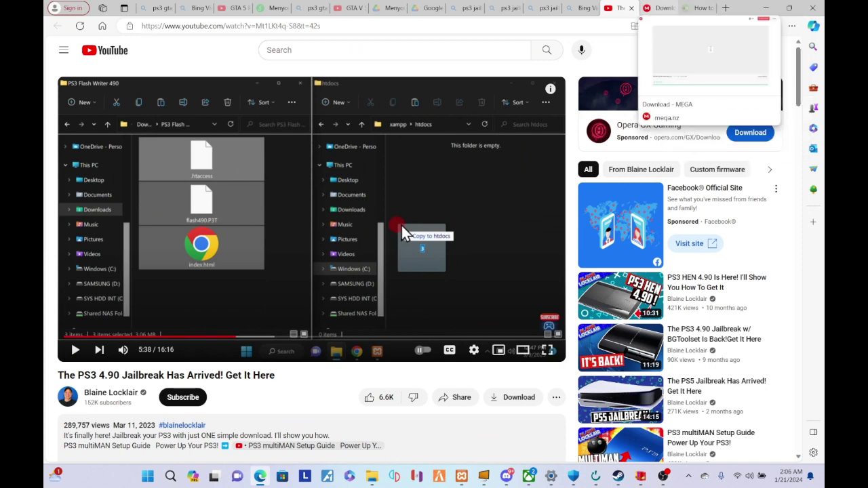
mouse_move(372, 477)
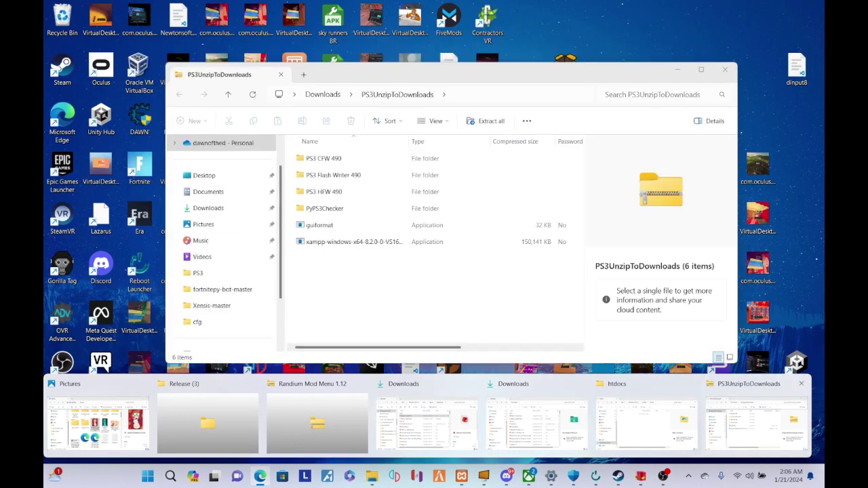
left_click(756, 423)
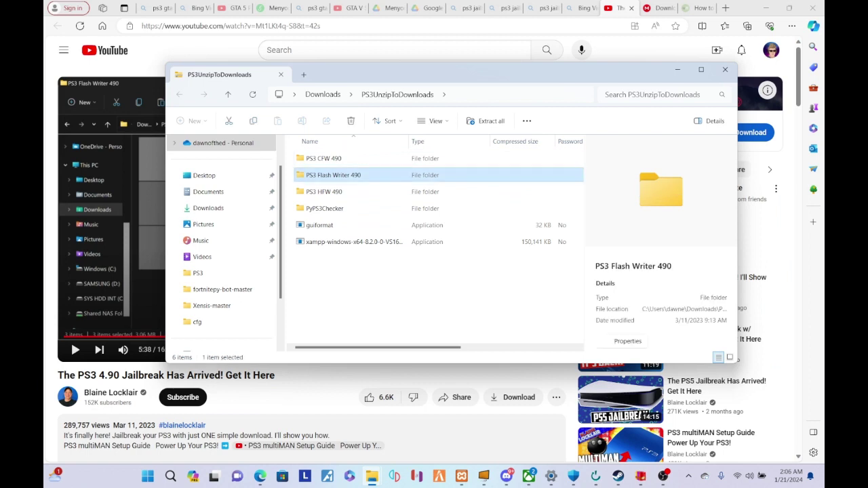
double_click(333, 175)
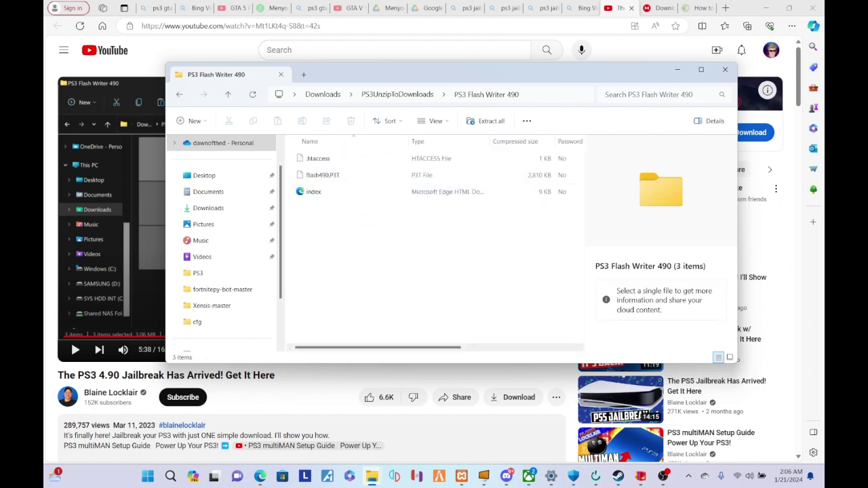
left_click_drag(363, 203, 360, 153)
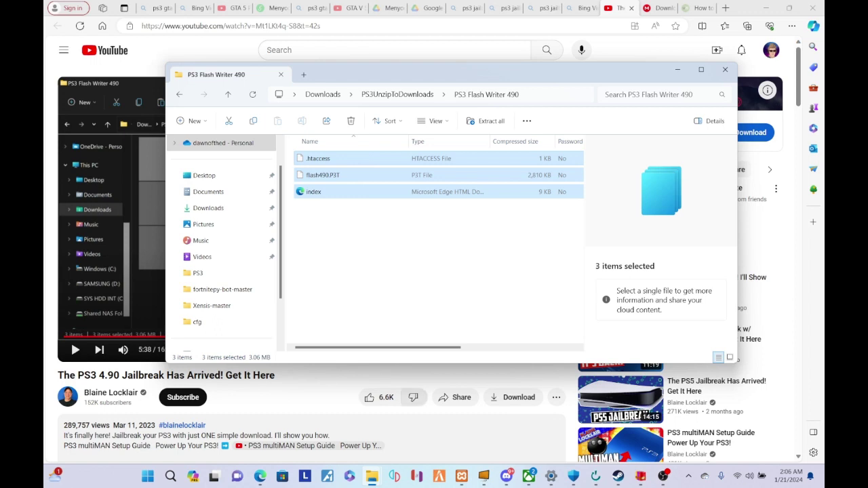
- Switch to the empty htdocs folder window and paste the three PS3 Flash Writer 490 files into it
mouse_move(371, 476)
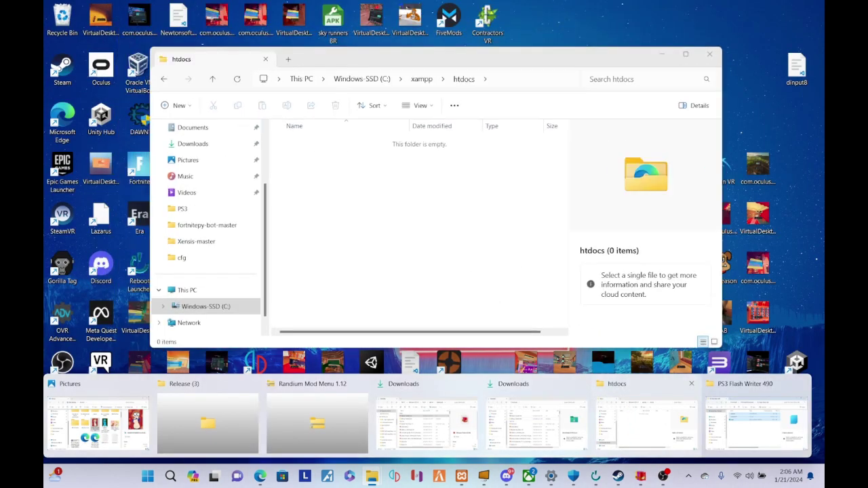
left_click(646, 421)
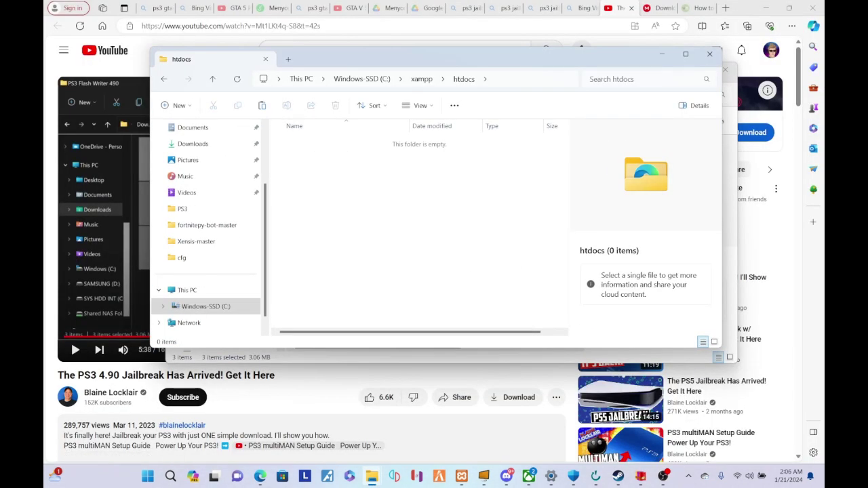
key("ctrl+v")
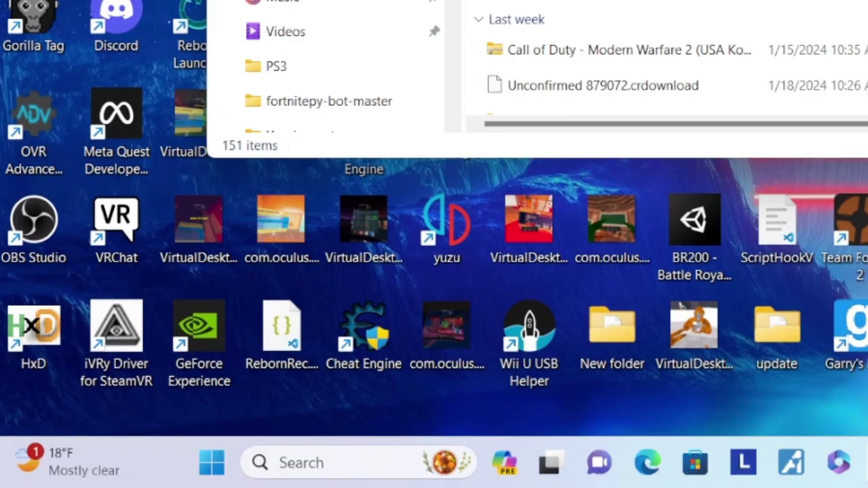
- Find the PS3UnzipToDownloads archive in Downloads, open its PS3 Flash Writer 490 folder, select all its files, and hide the window
scroll(665, 61, "down", 3)
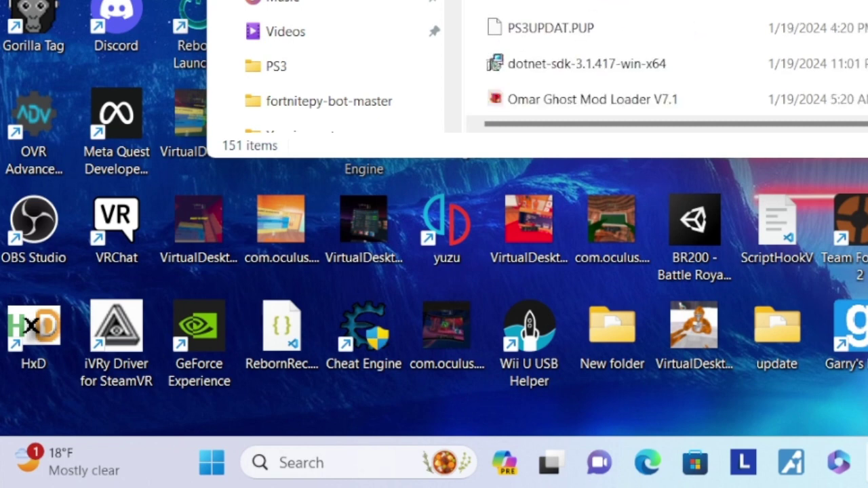
scroll(665, 61, "down", 5)
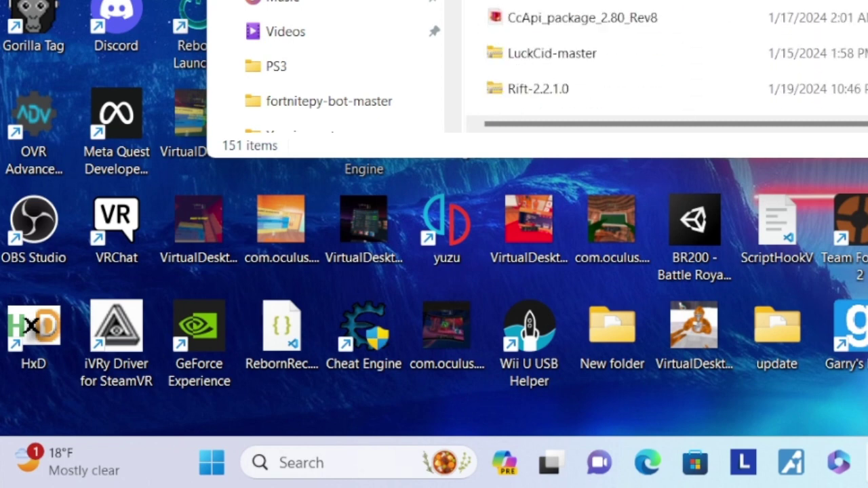
scroll(664, 61, "down", 8)
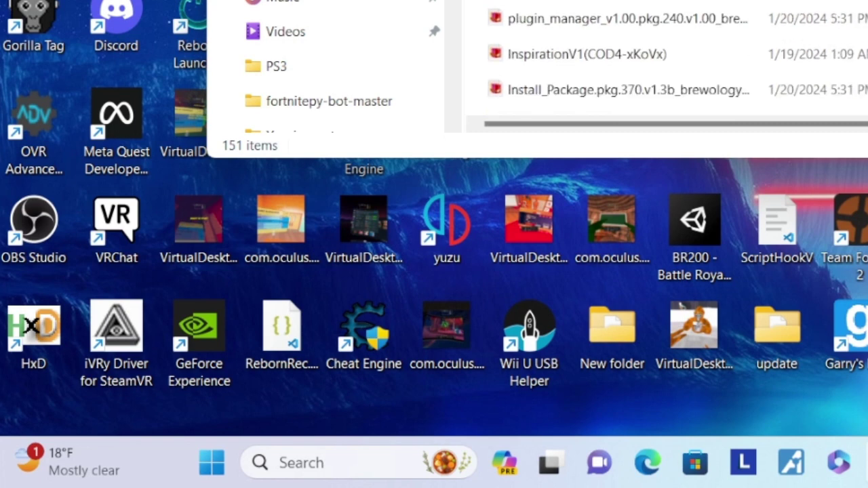
key("alt+Left")
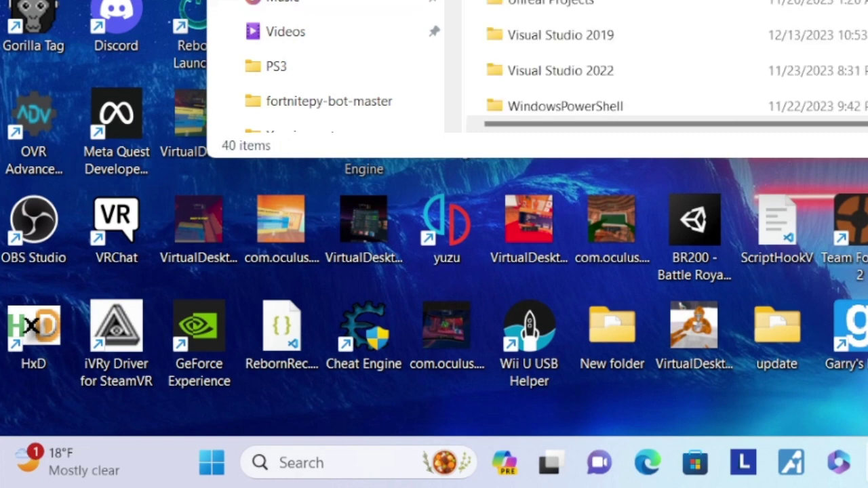
key("alt+Right")
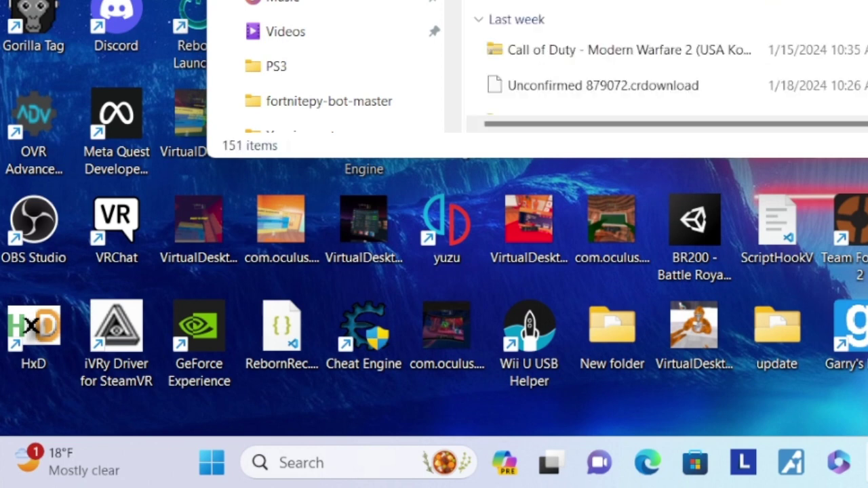
key("Return")
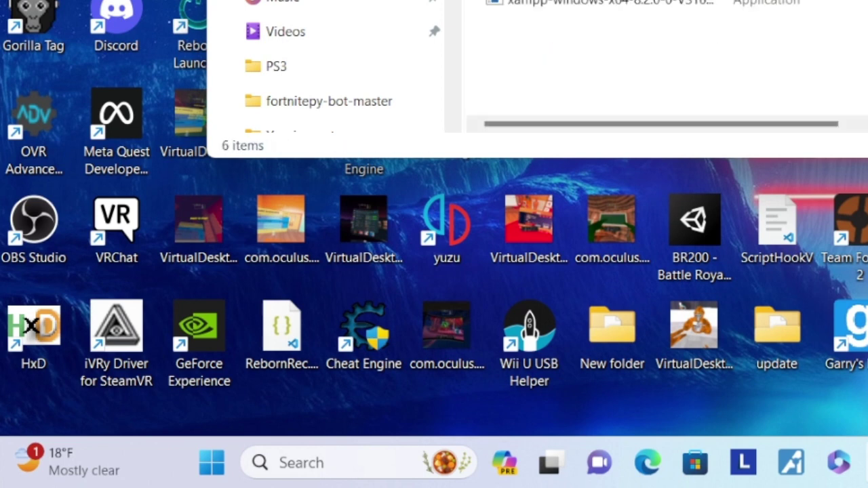
key("Return")
key("Down")
key("ctrl+a")
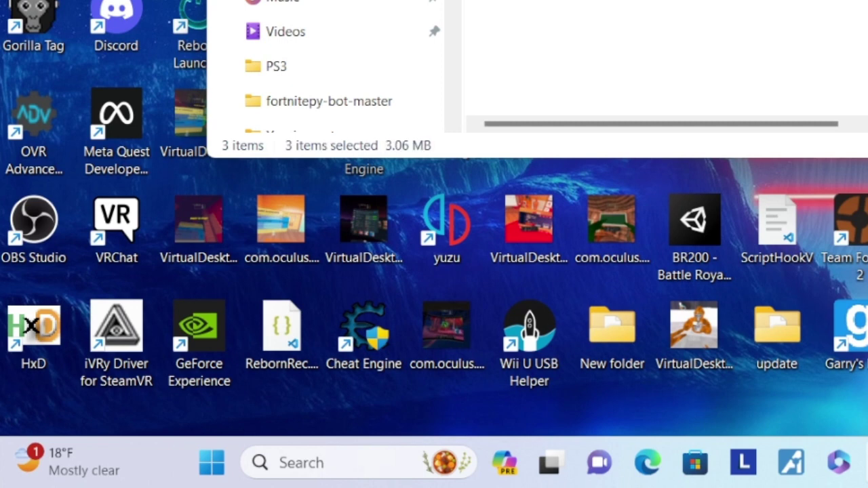
key("alt+F4")
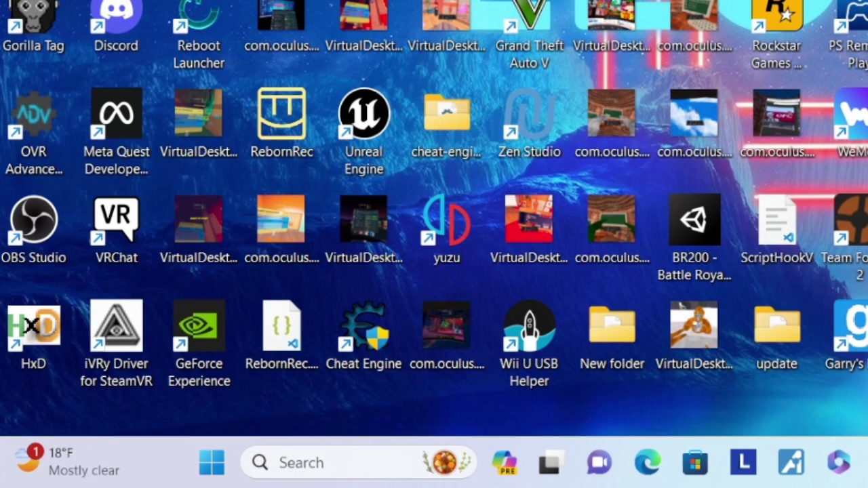
left_click(867, 463)
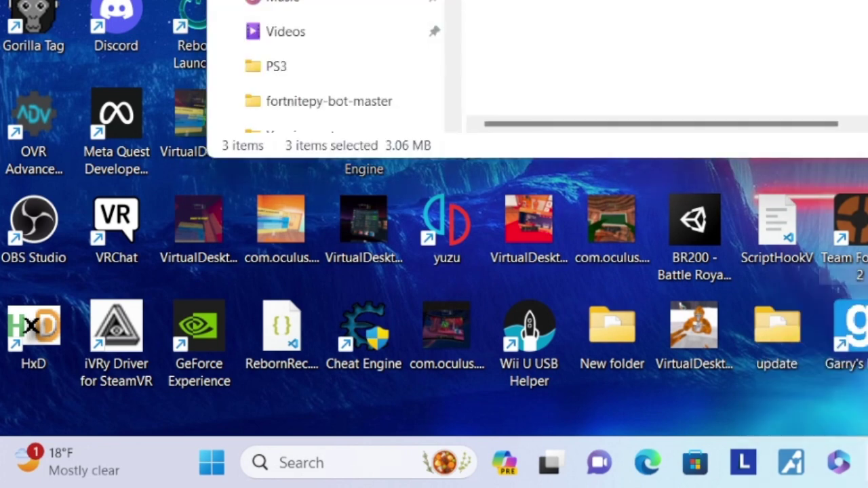
key("super+d")
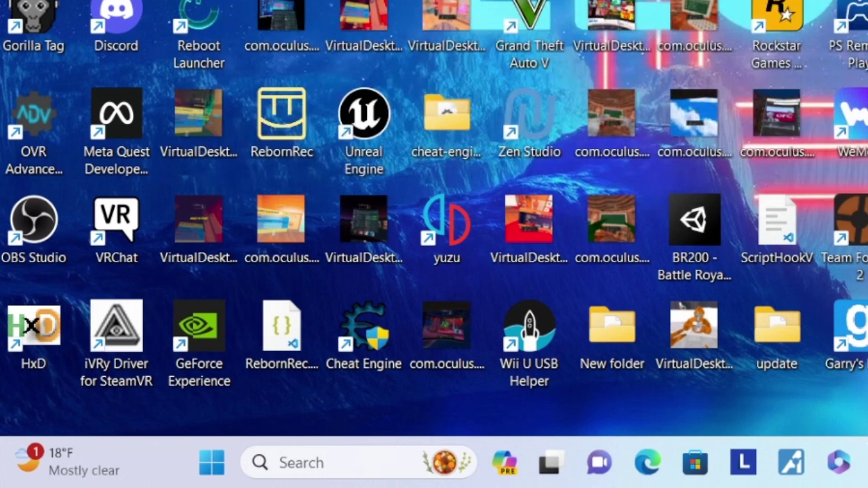
- Switch to the xampp folder window, check the contents of its htdocs folder, and return to the desktop
key("alt+Tab")
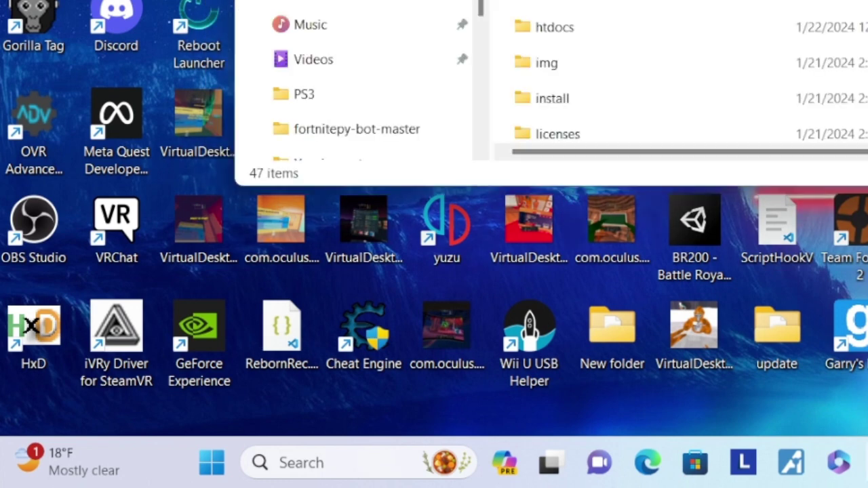
double_click(555, 27)
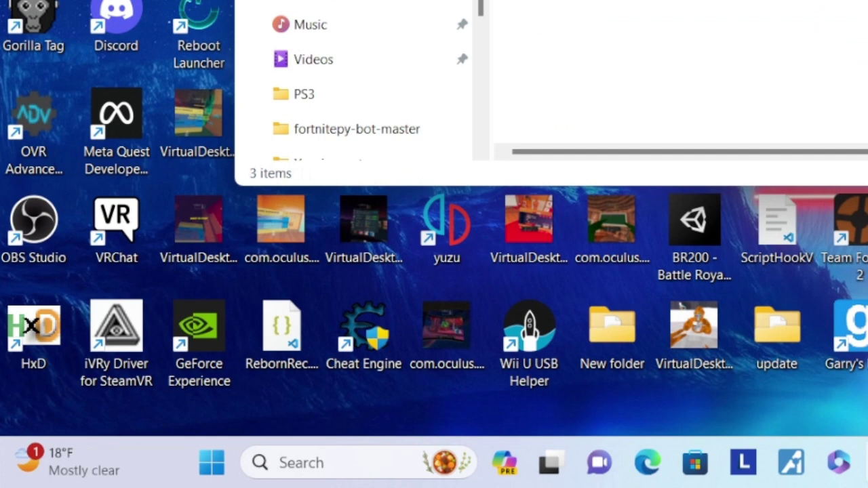
key("super+d")
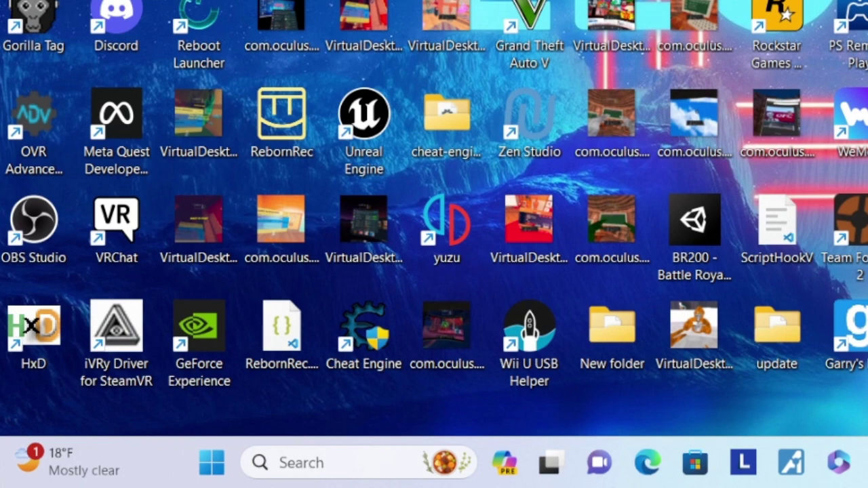
key("alt+Tab")
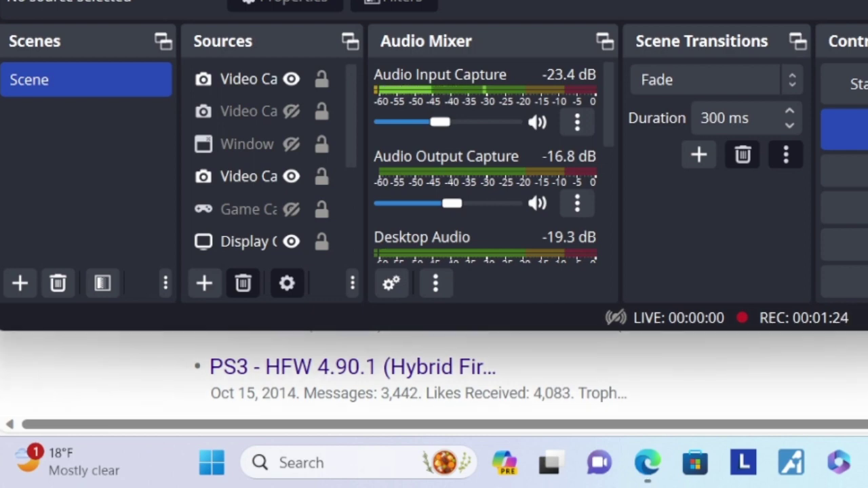
key("alt+Tab")
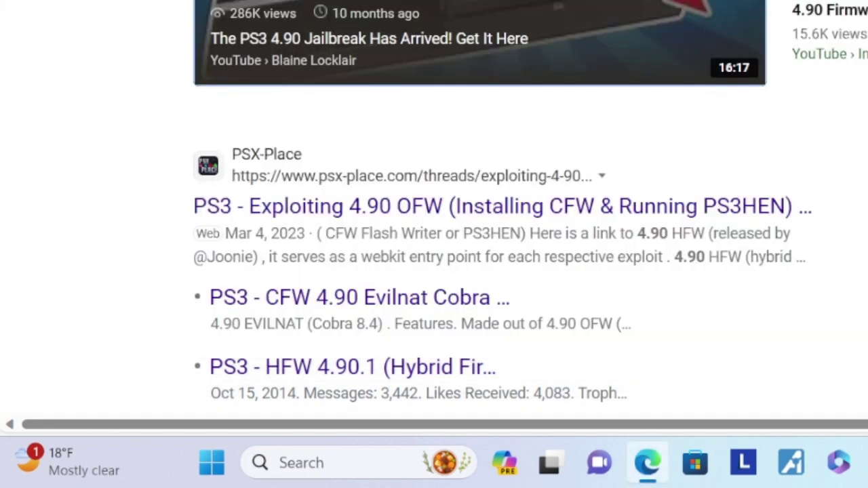
key("alt+Tab")
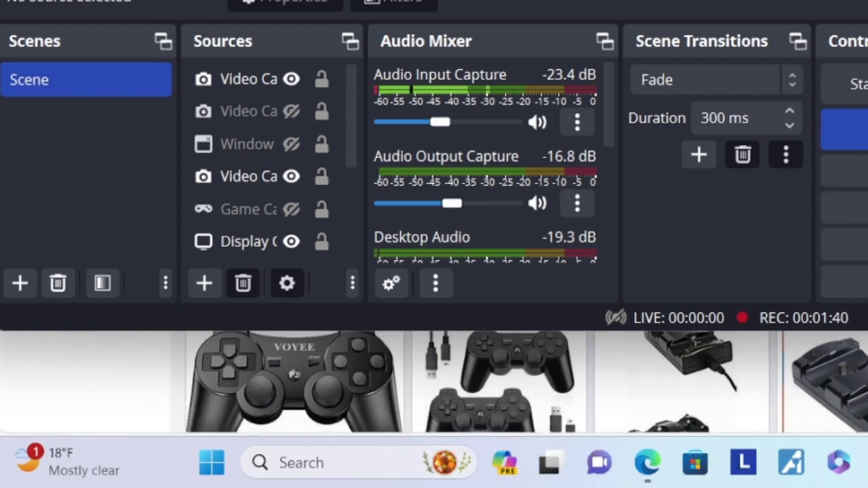
- Run ipconfig in a new Command Prompt and highlight the IPv4 address of the Wi-Fi wireless LAN adapter
left_click(302, 463)
type("c")
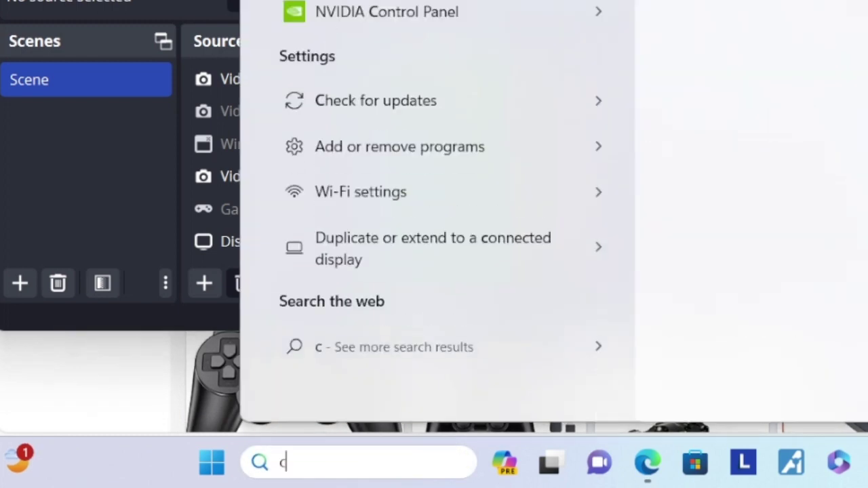
type("md")
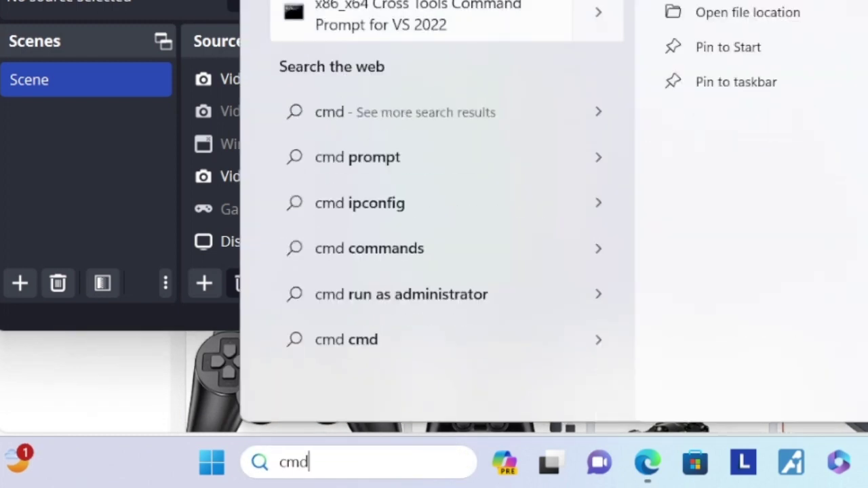
key("Return")
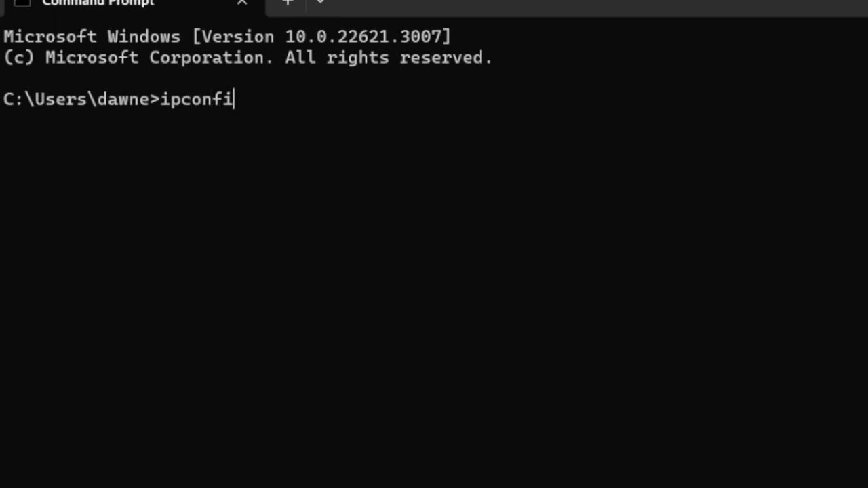
key("Return")
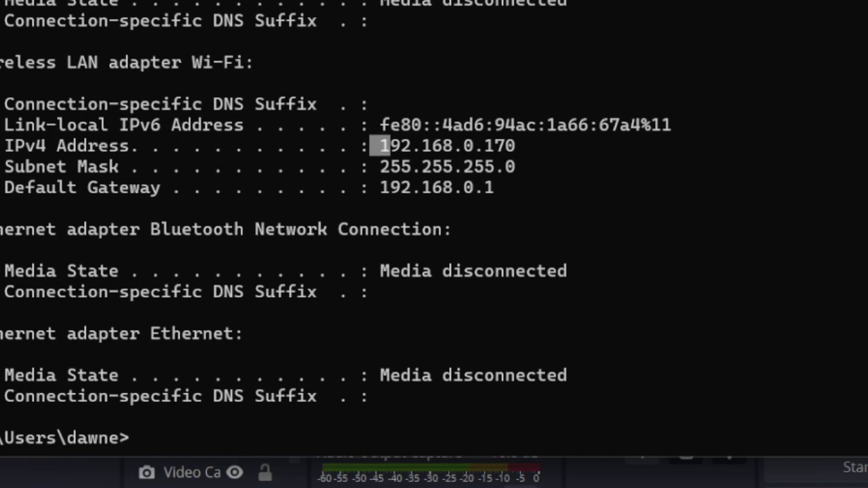
left_click_drag(400, 145, 526, 146)
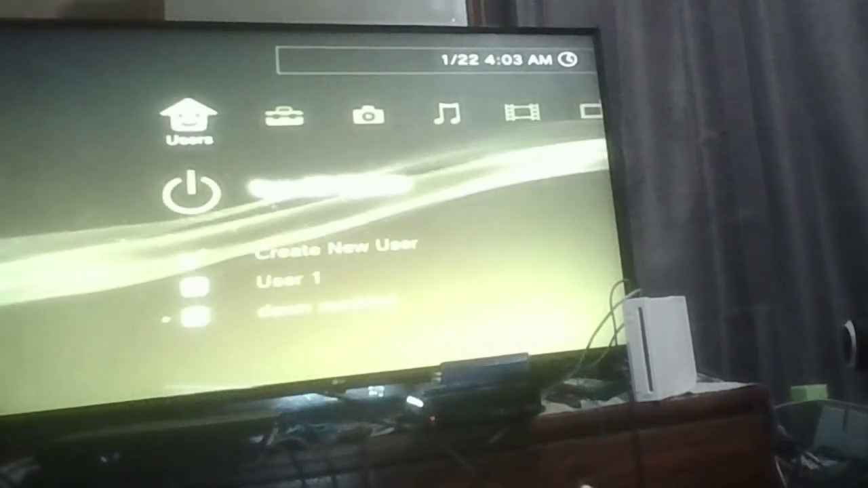
key("Right")
key("Right")
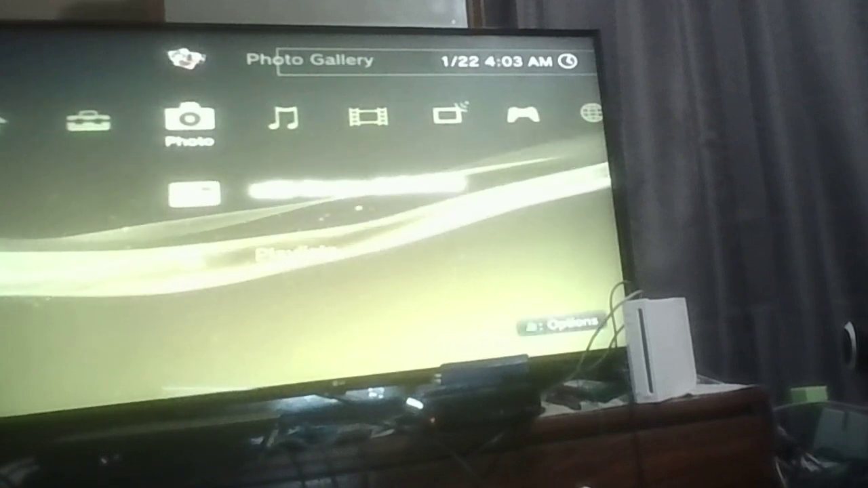
key("Left")
key("Left")
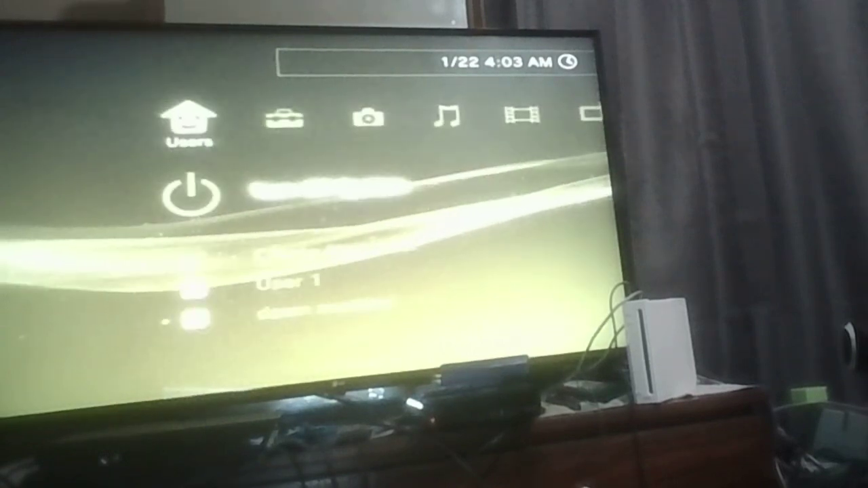
key("Right")
key("Right")
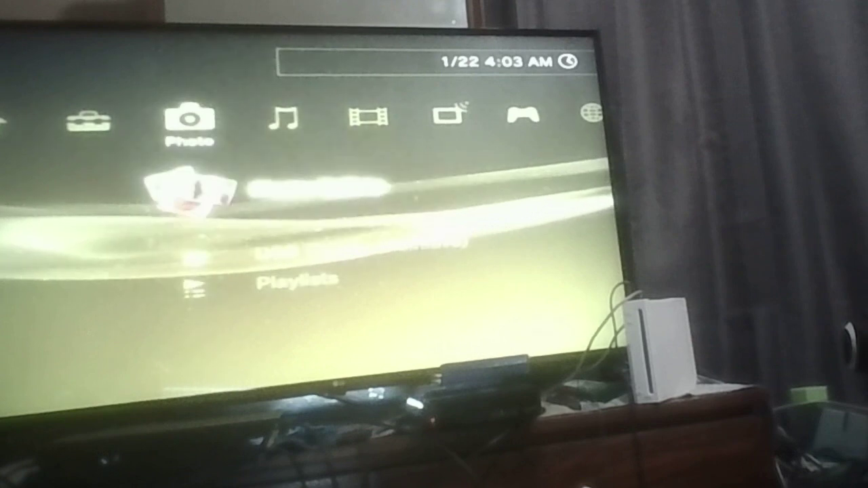
key("Return")
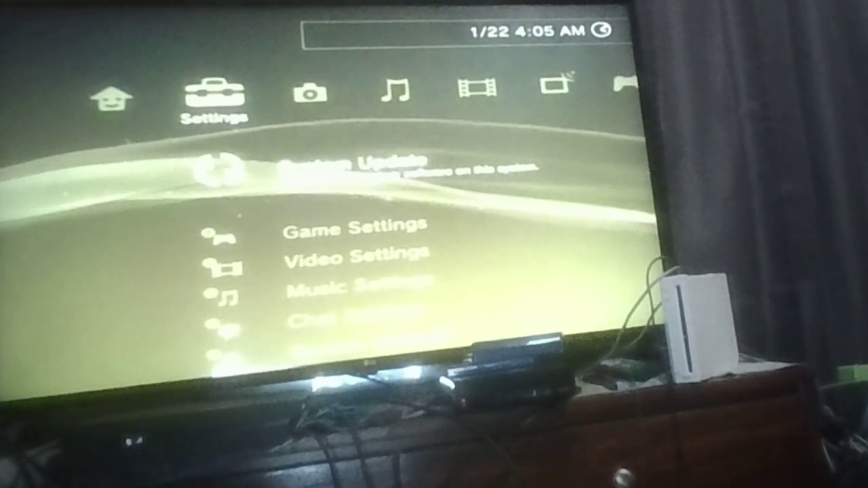
key("Return")
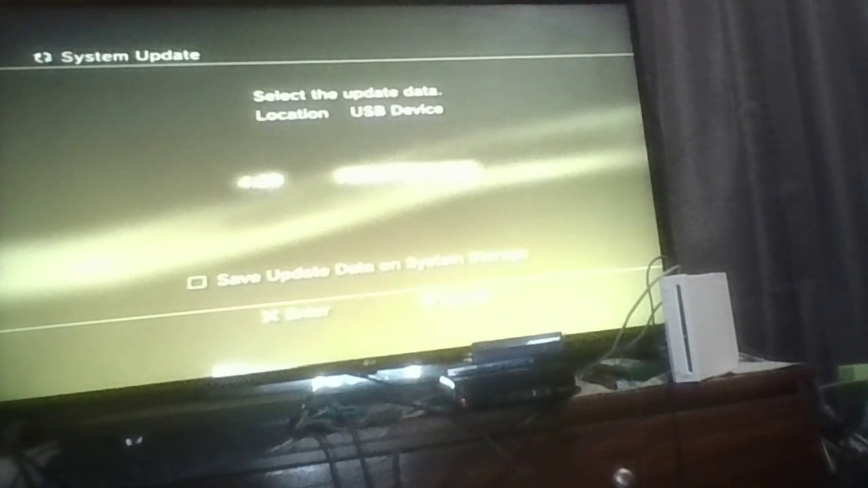
key("Escape")
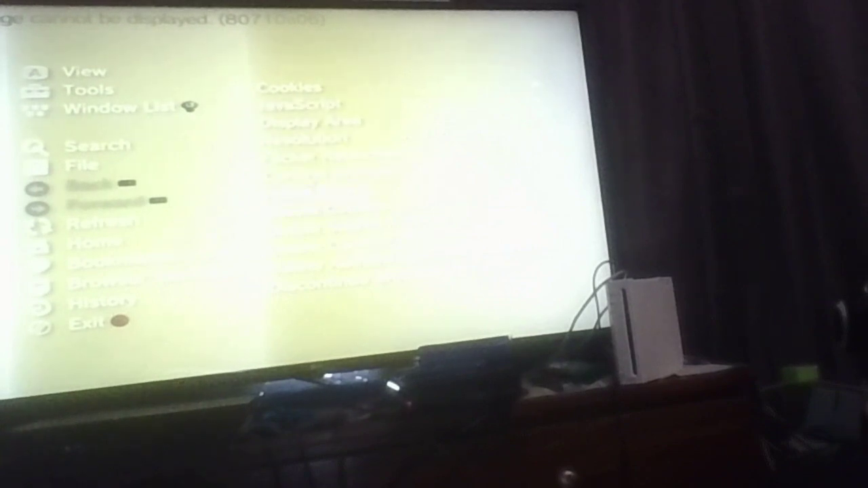
key("Return")
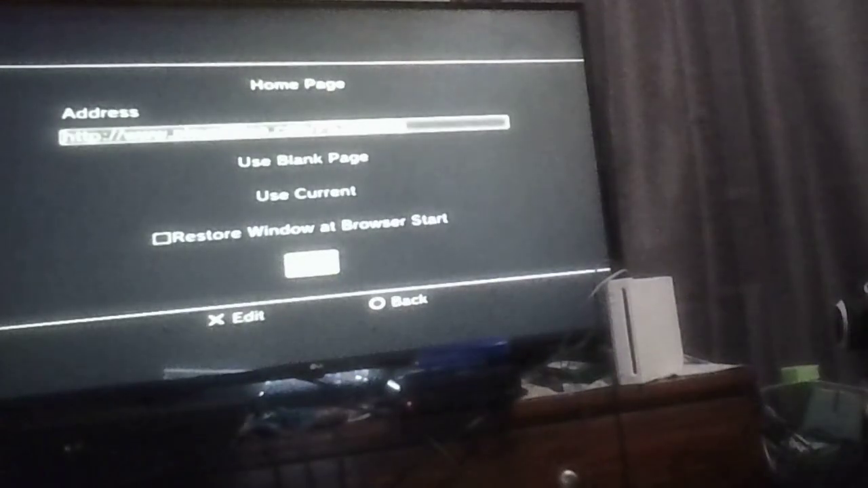
key("Down")
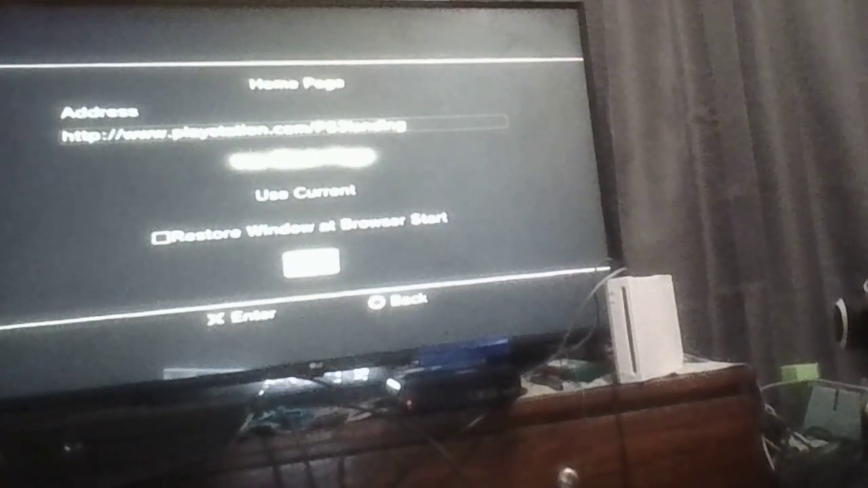
key("Return")
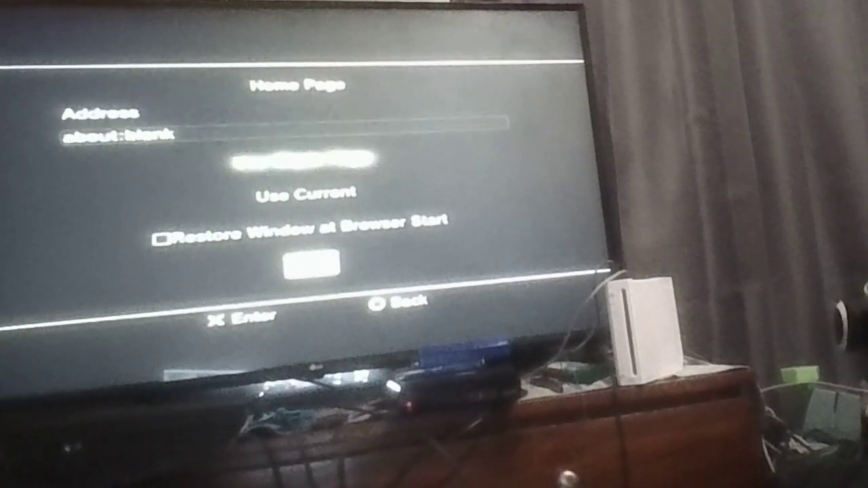
key("Down")
key("Down")
key("Down")
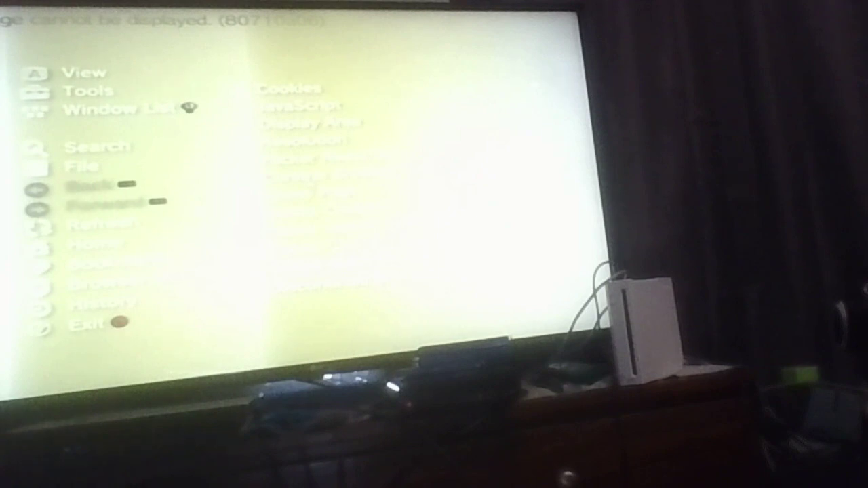
key("Return")
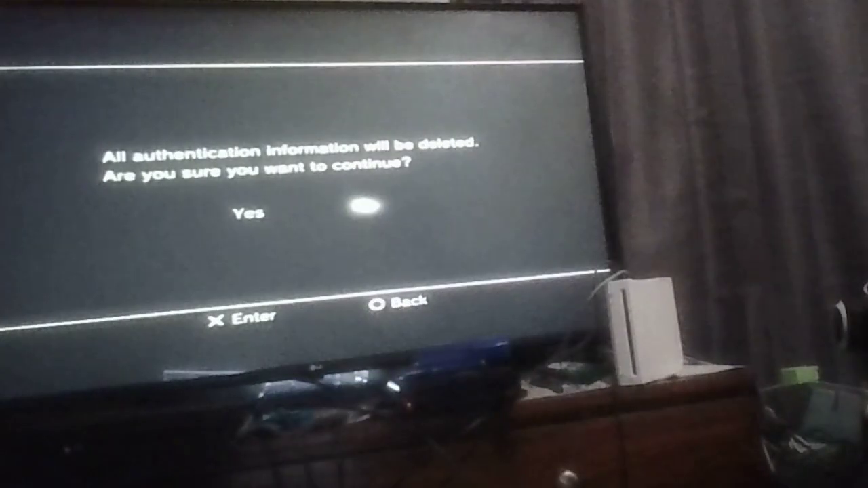